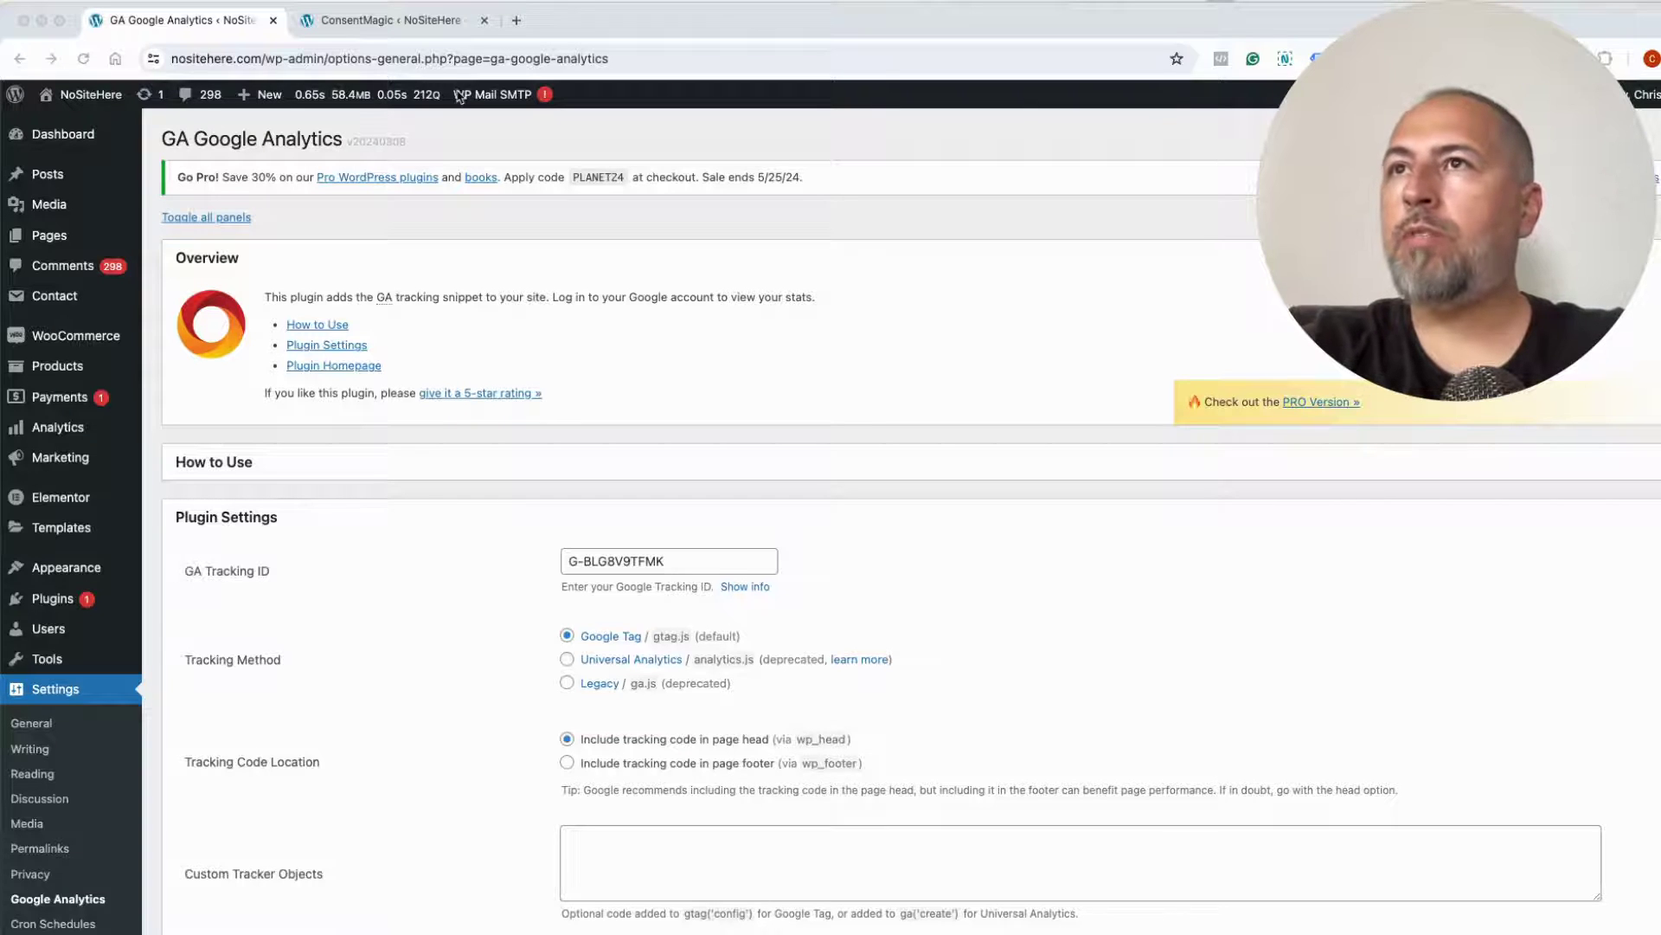
Step: Open ConsentMagic Settings and highlight the already-enabled 'Enable Google Consent Mode V2' option
click(406, 23)
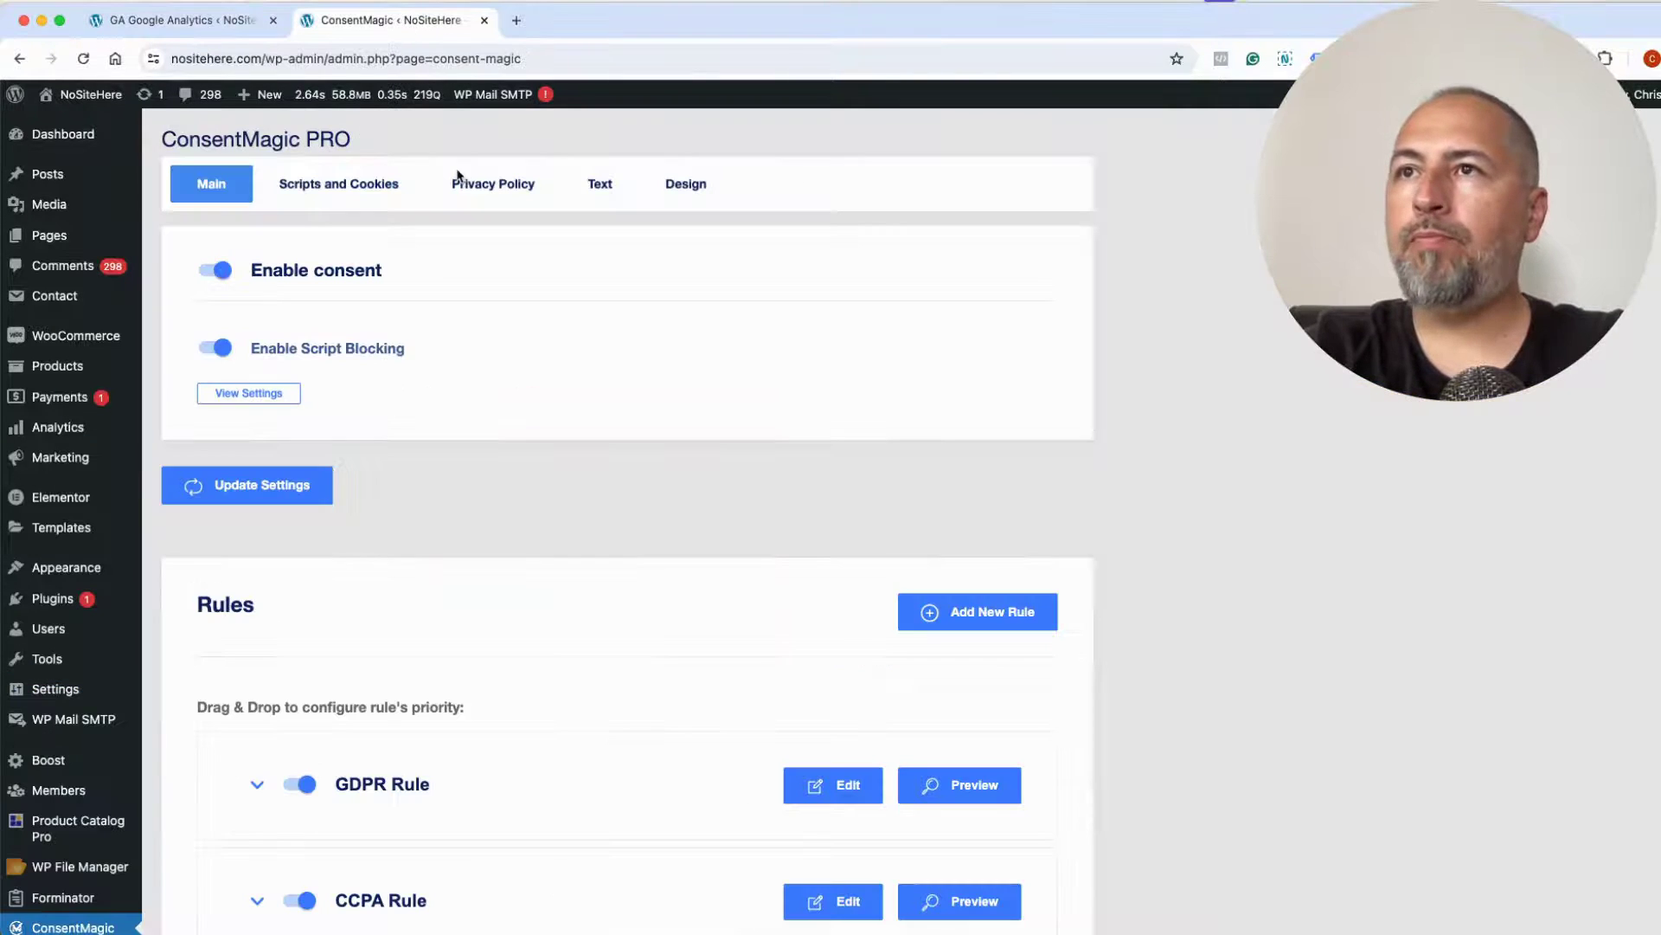
scroll(587, 507, down, 1)
scroll(586, 503, down, 2)
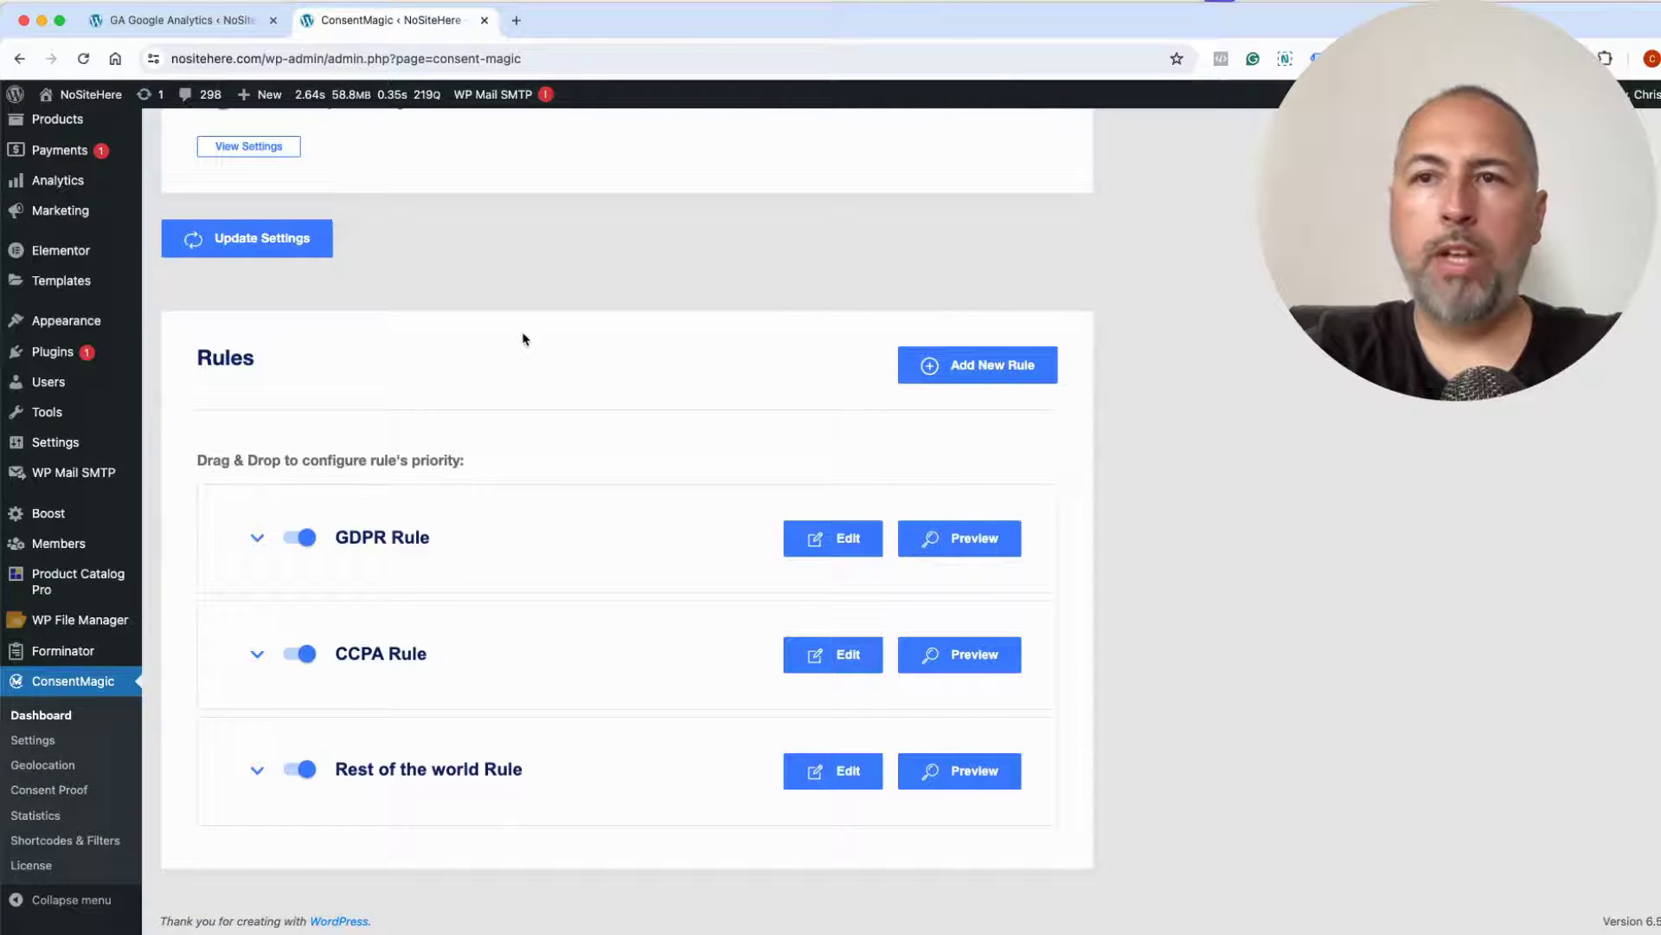
click(21, 744)
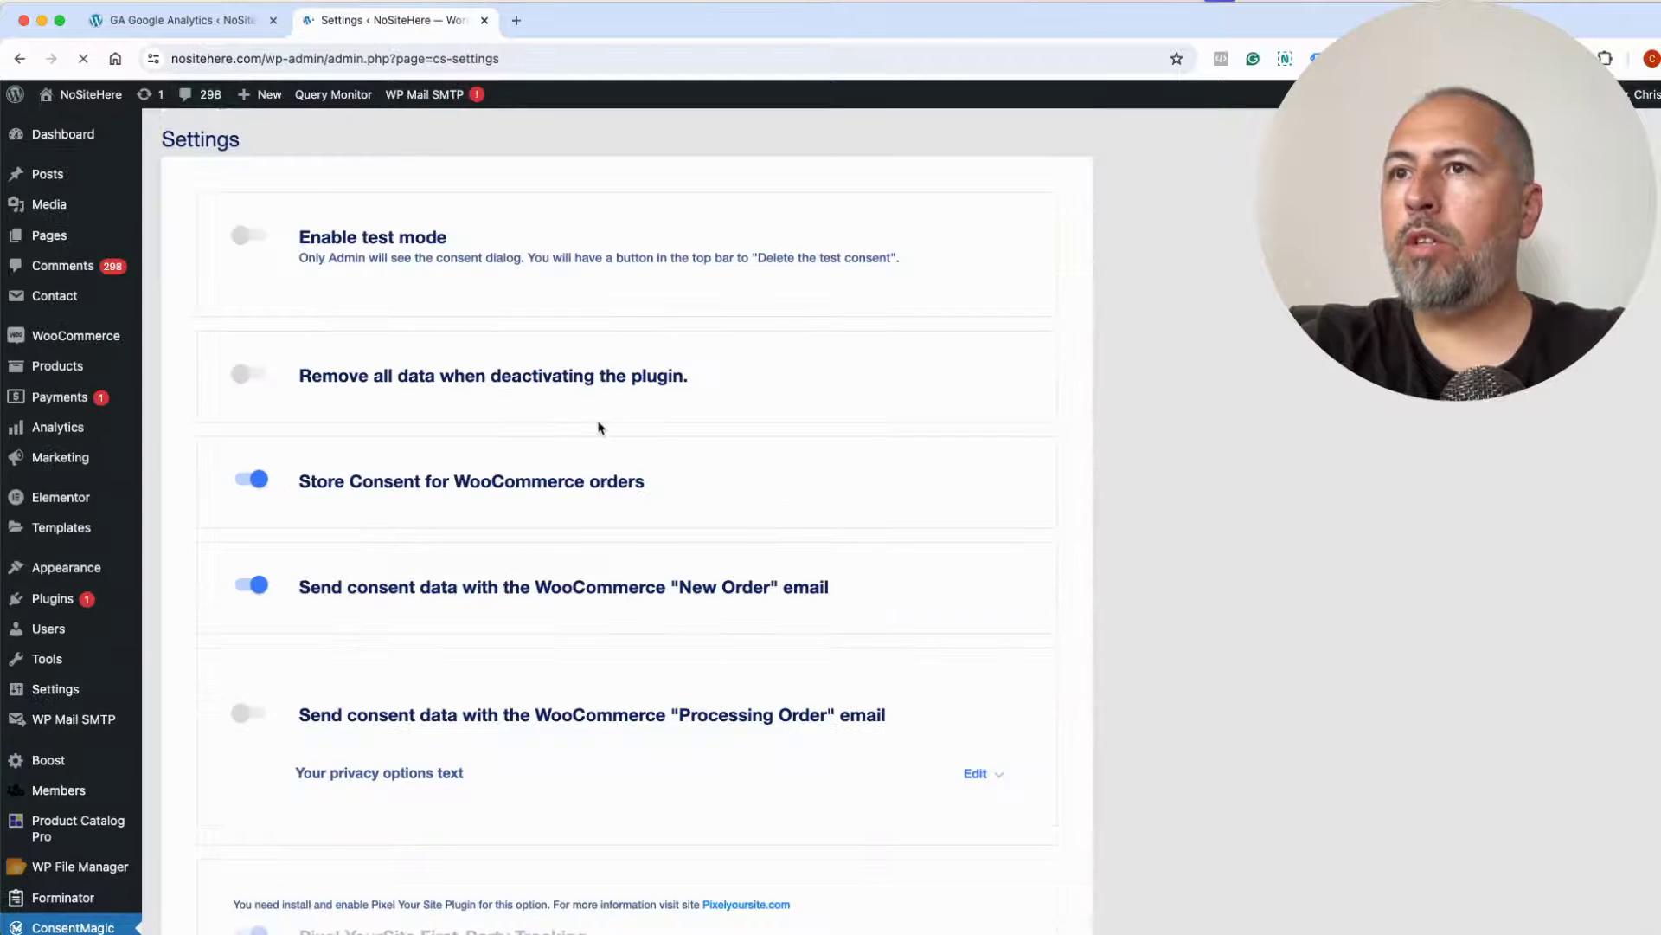
scroll(599, 427, down, 10)
scroll(598, 426, down, 2)
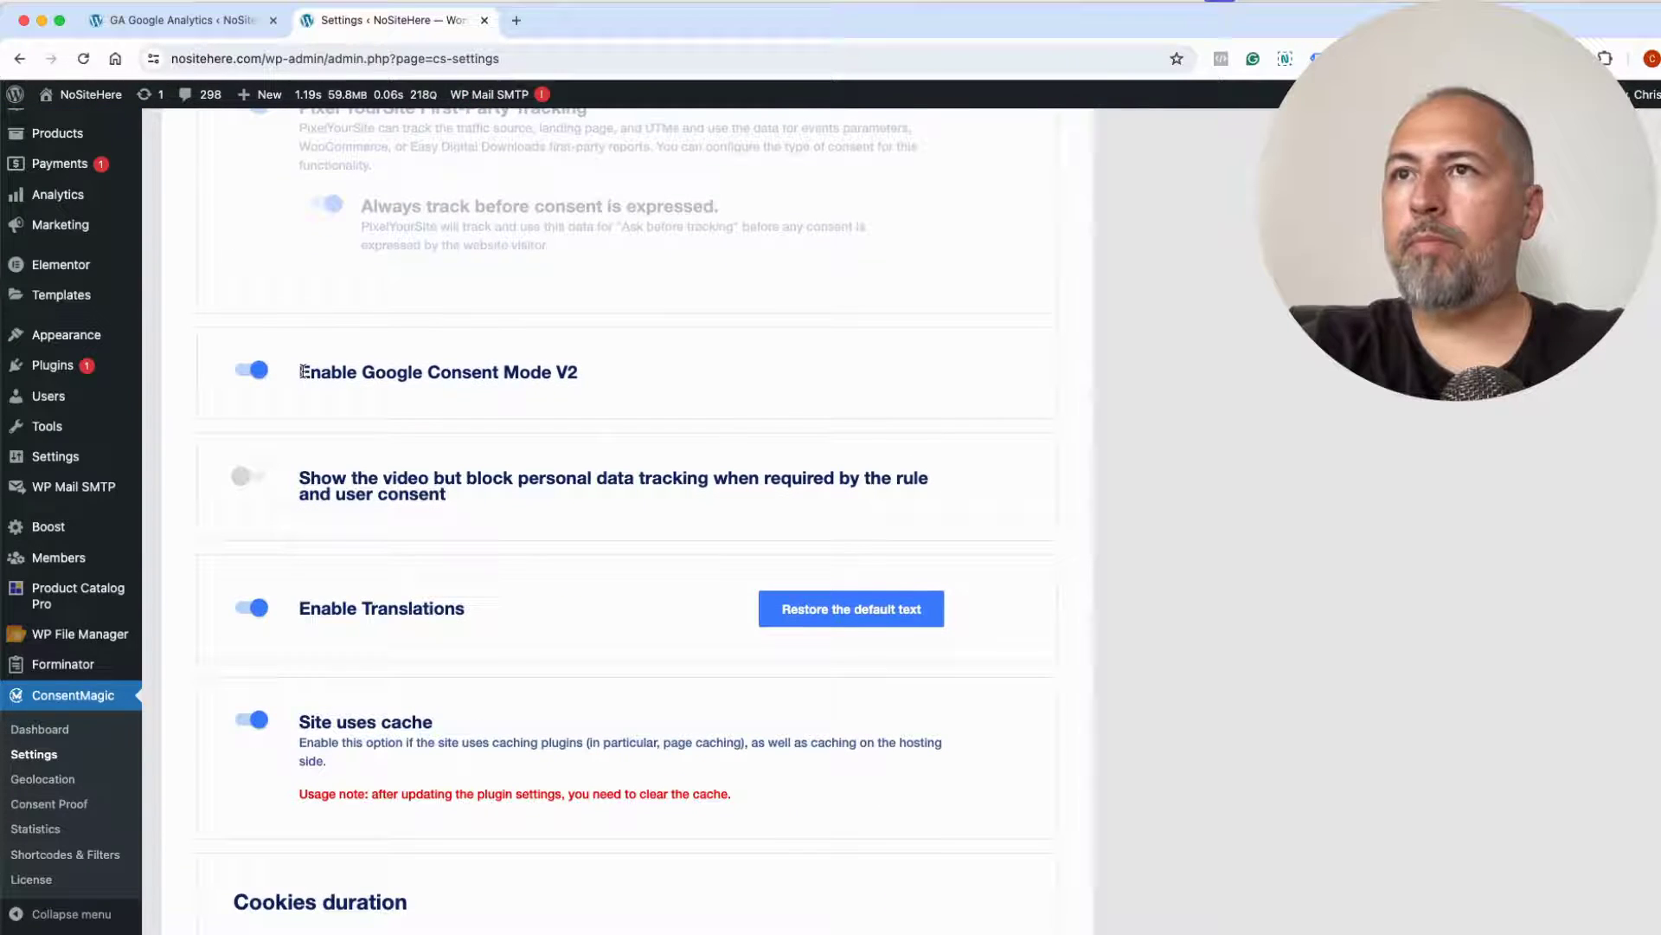
drag(299, 372, 592, 380)
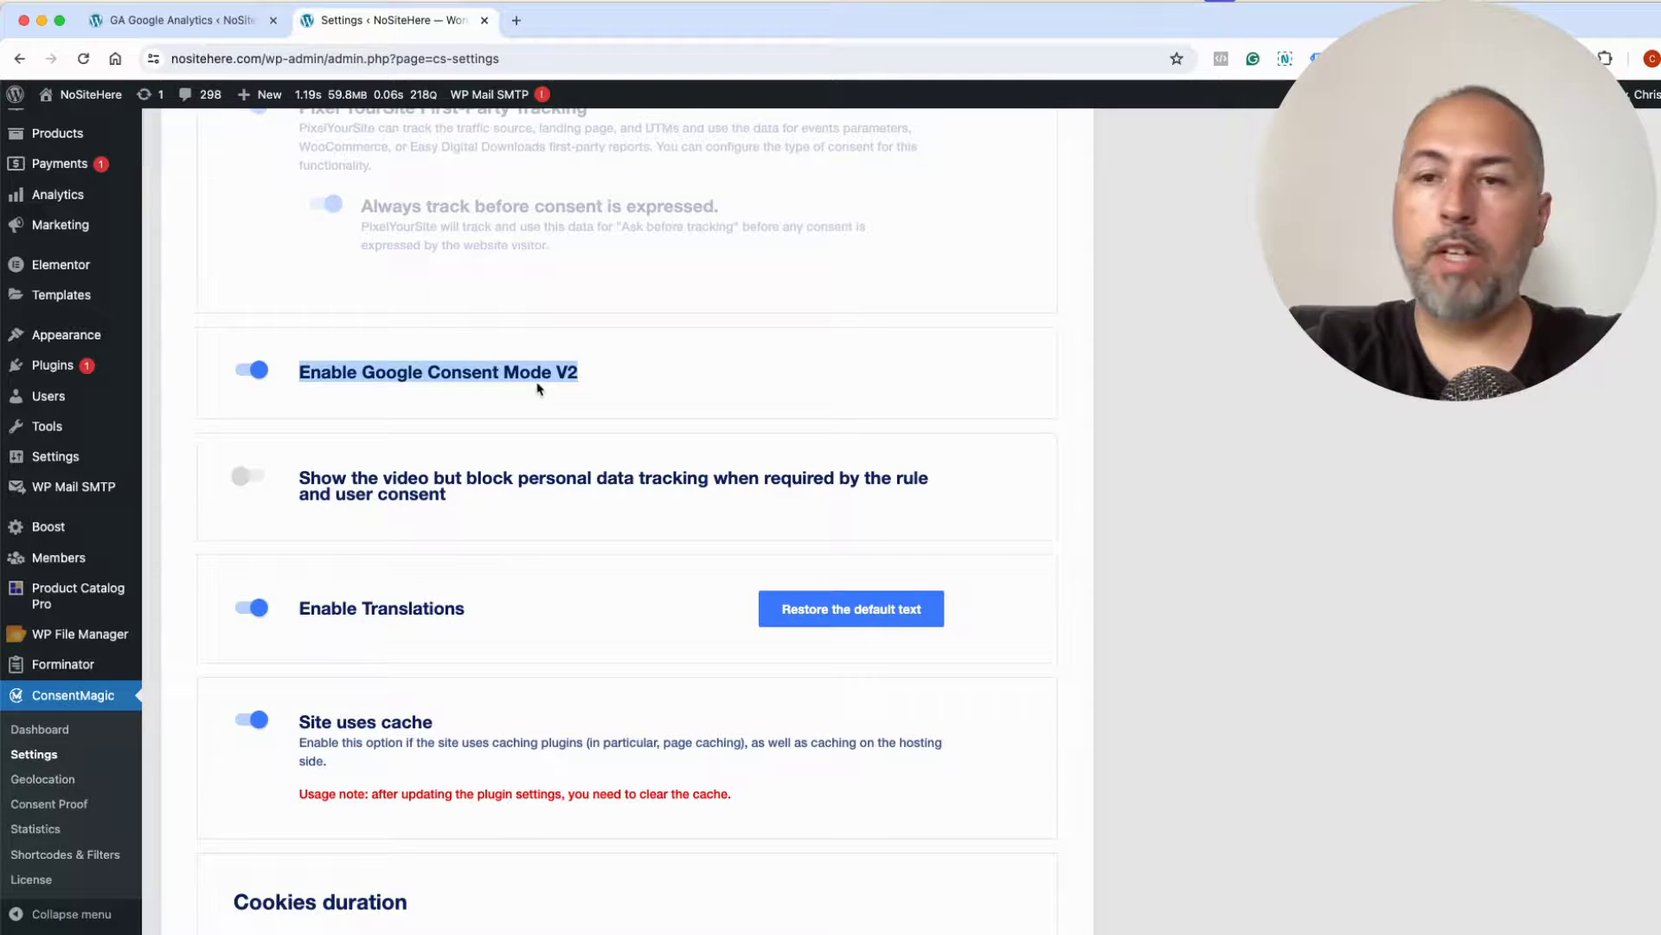
scroll(538, 386, up, 10)
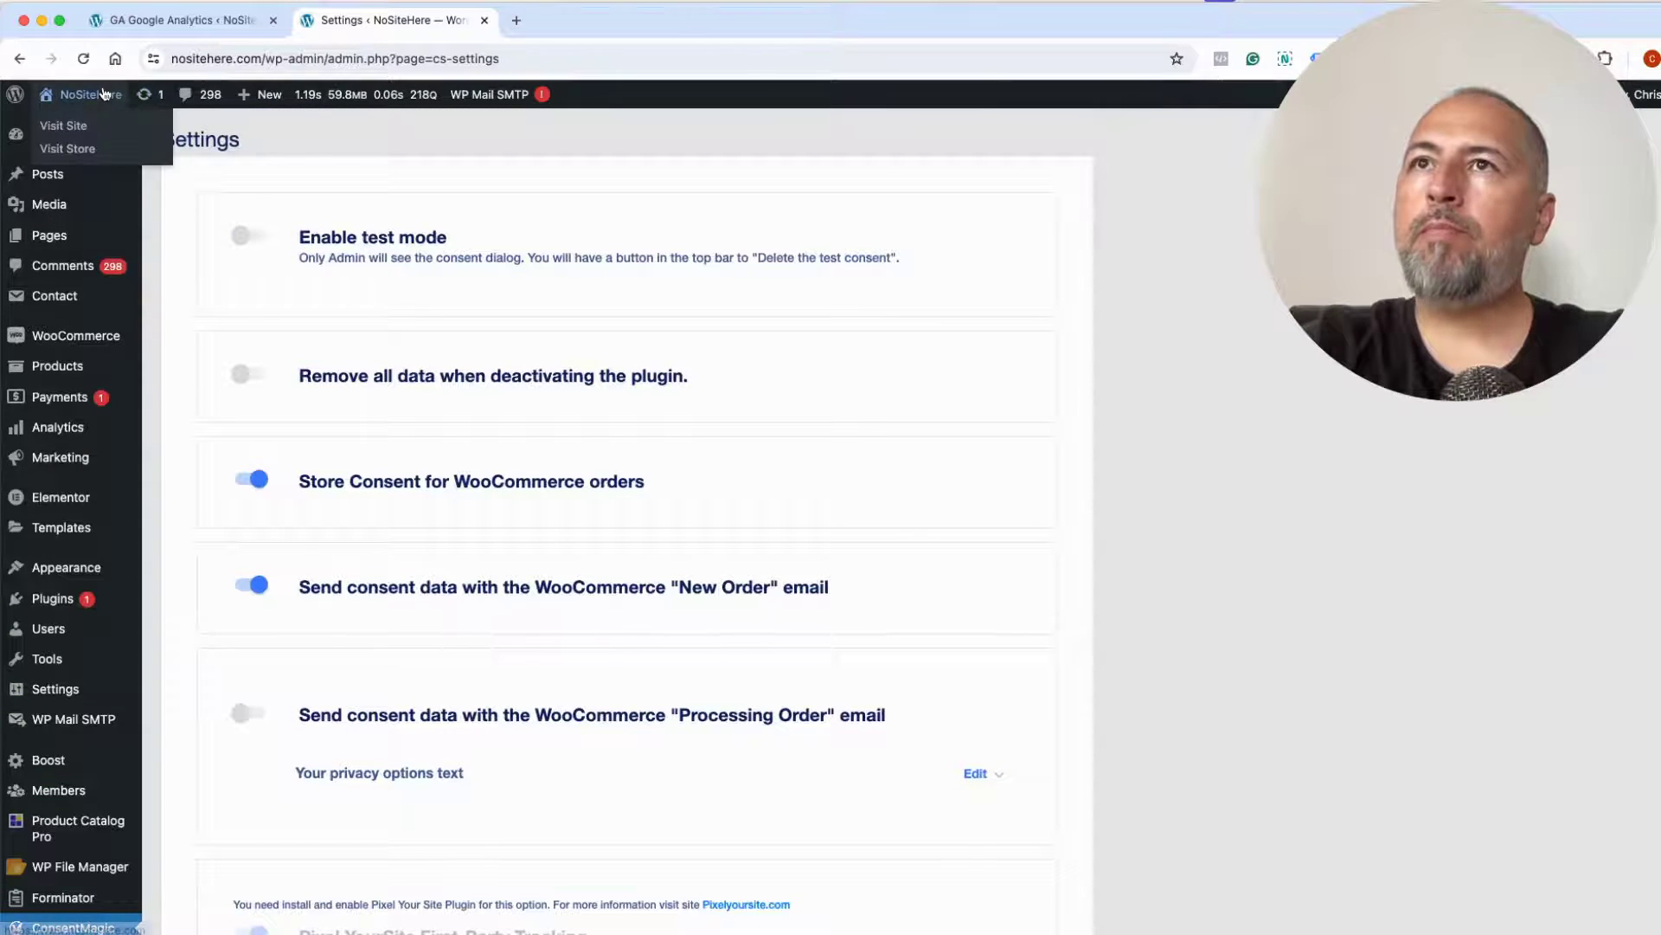
Step: Copy the site's link address and open a new incognito window
right_click(104, 92)
click(164, 189)
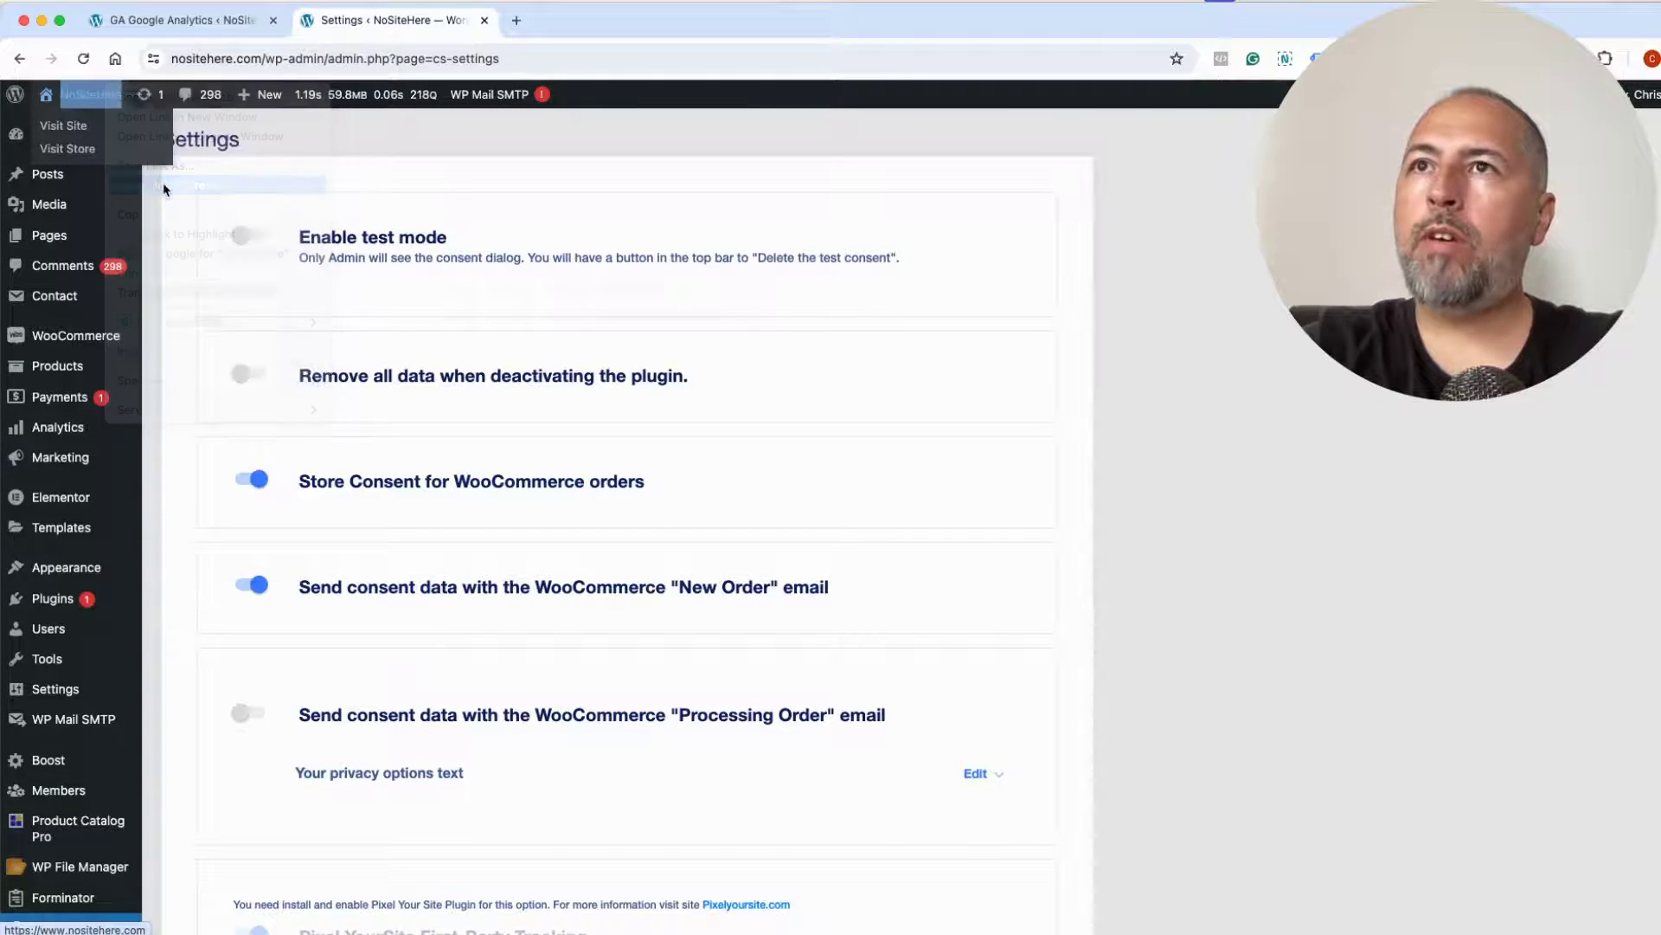
click(120, 2)
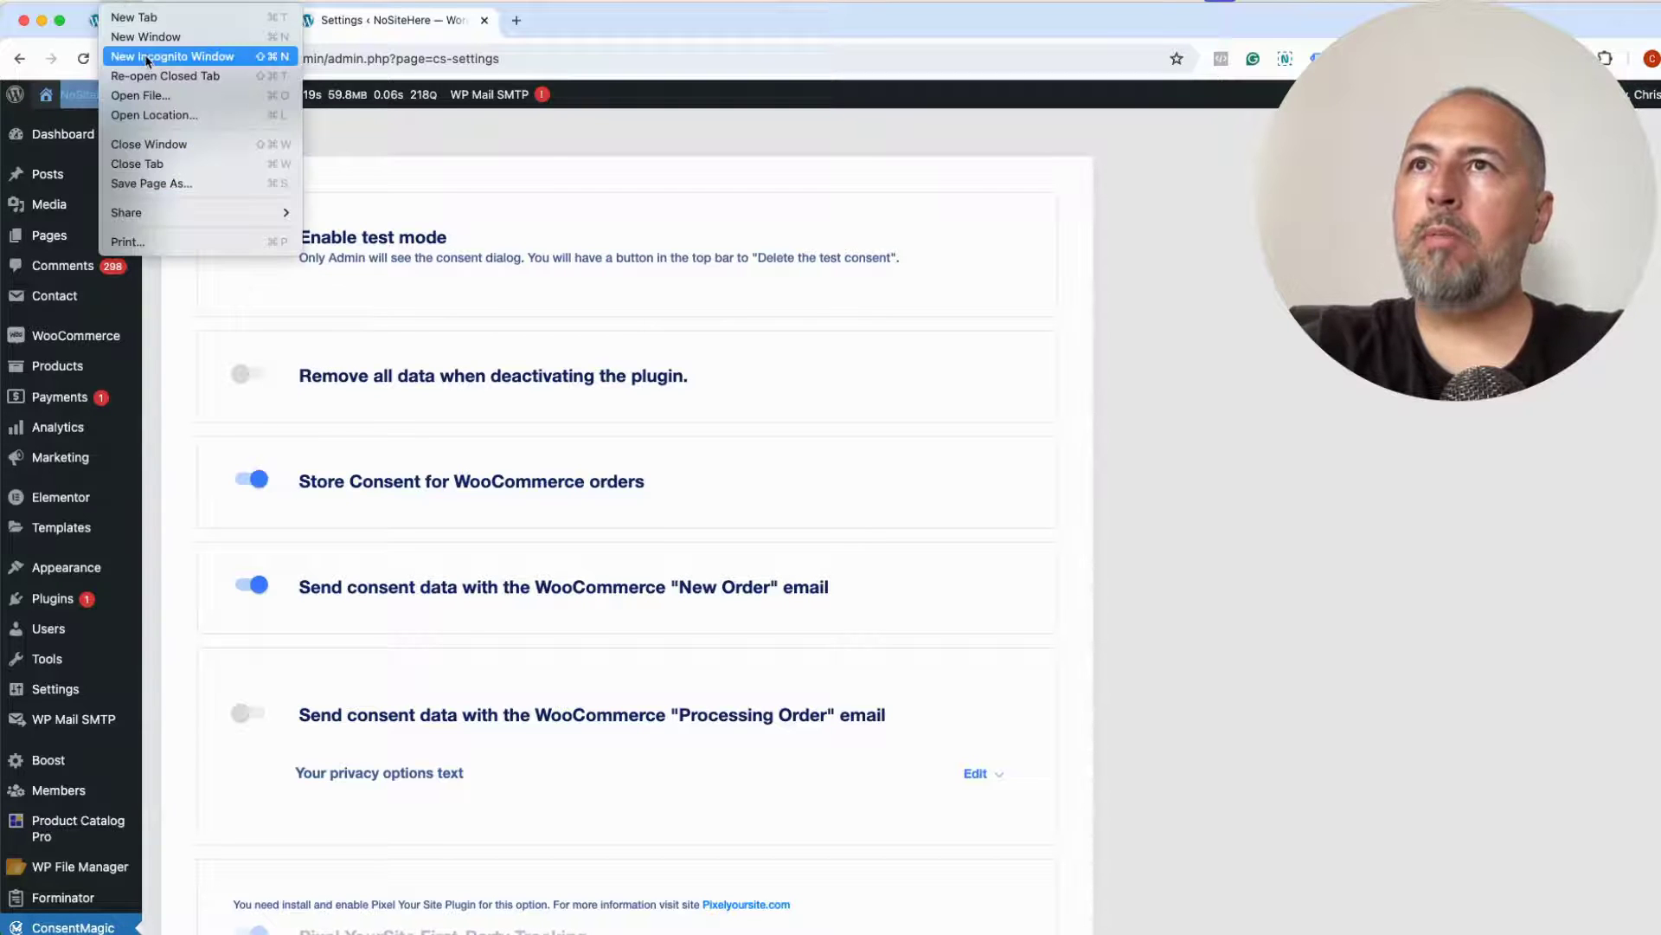
click(172, 57)
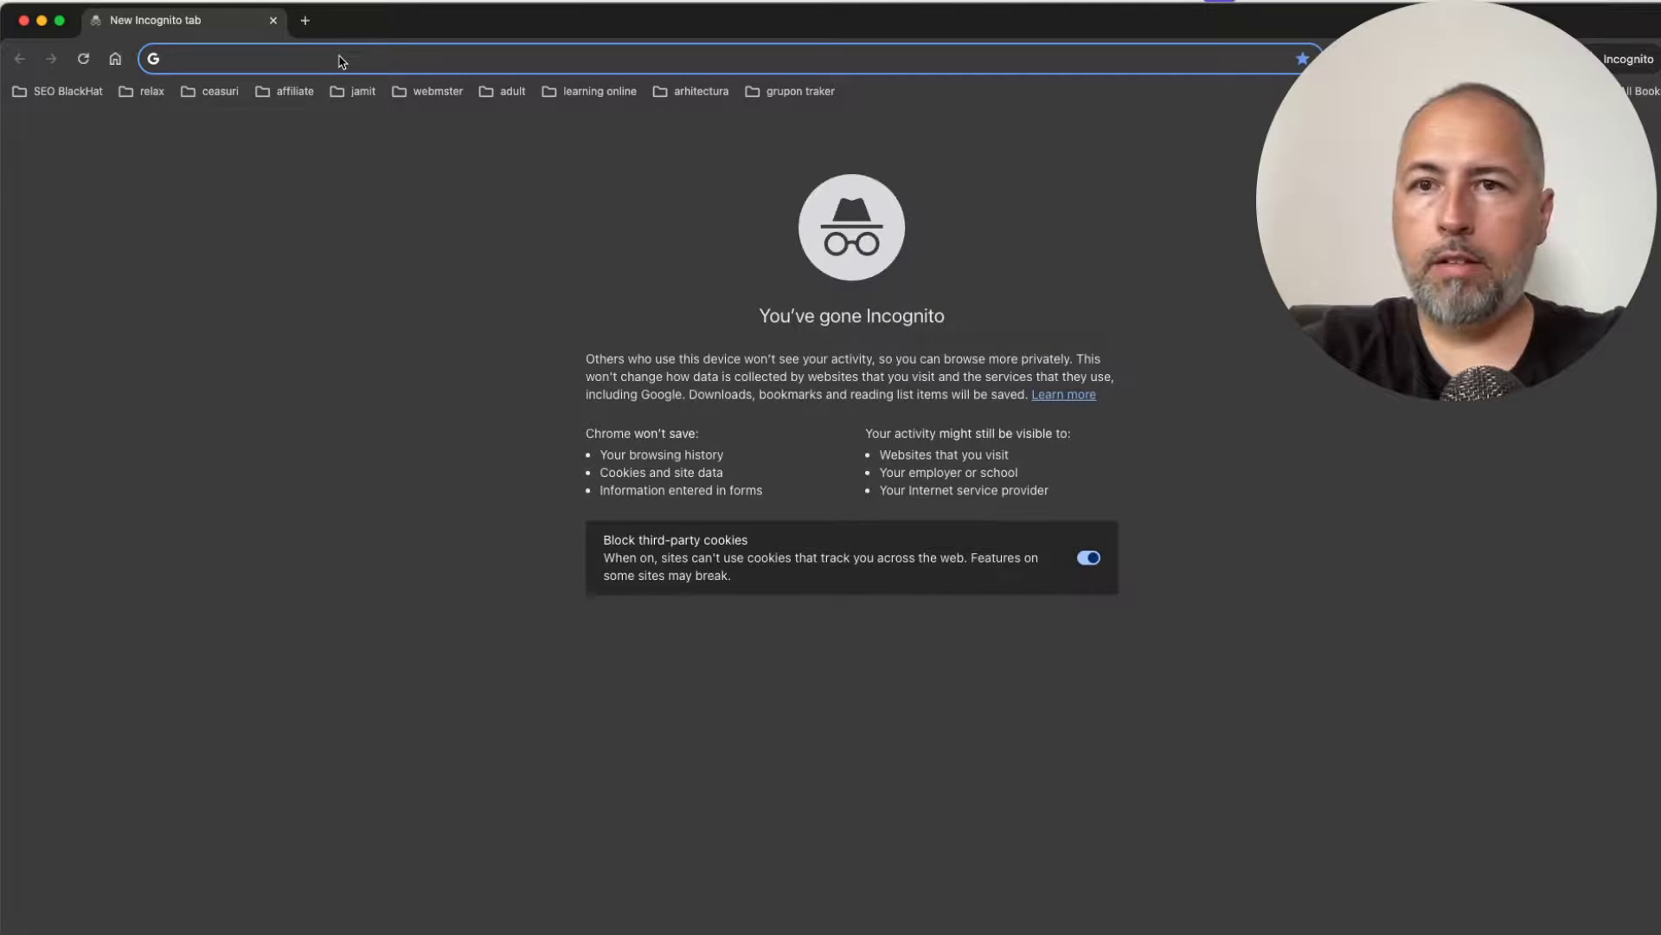
text(tag)
Step: Load tagassistant.google.com and add nositehere.com as a debug domain
key(Return)
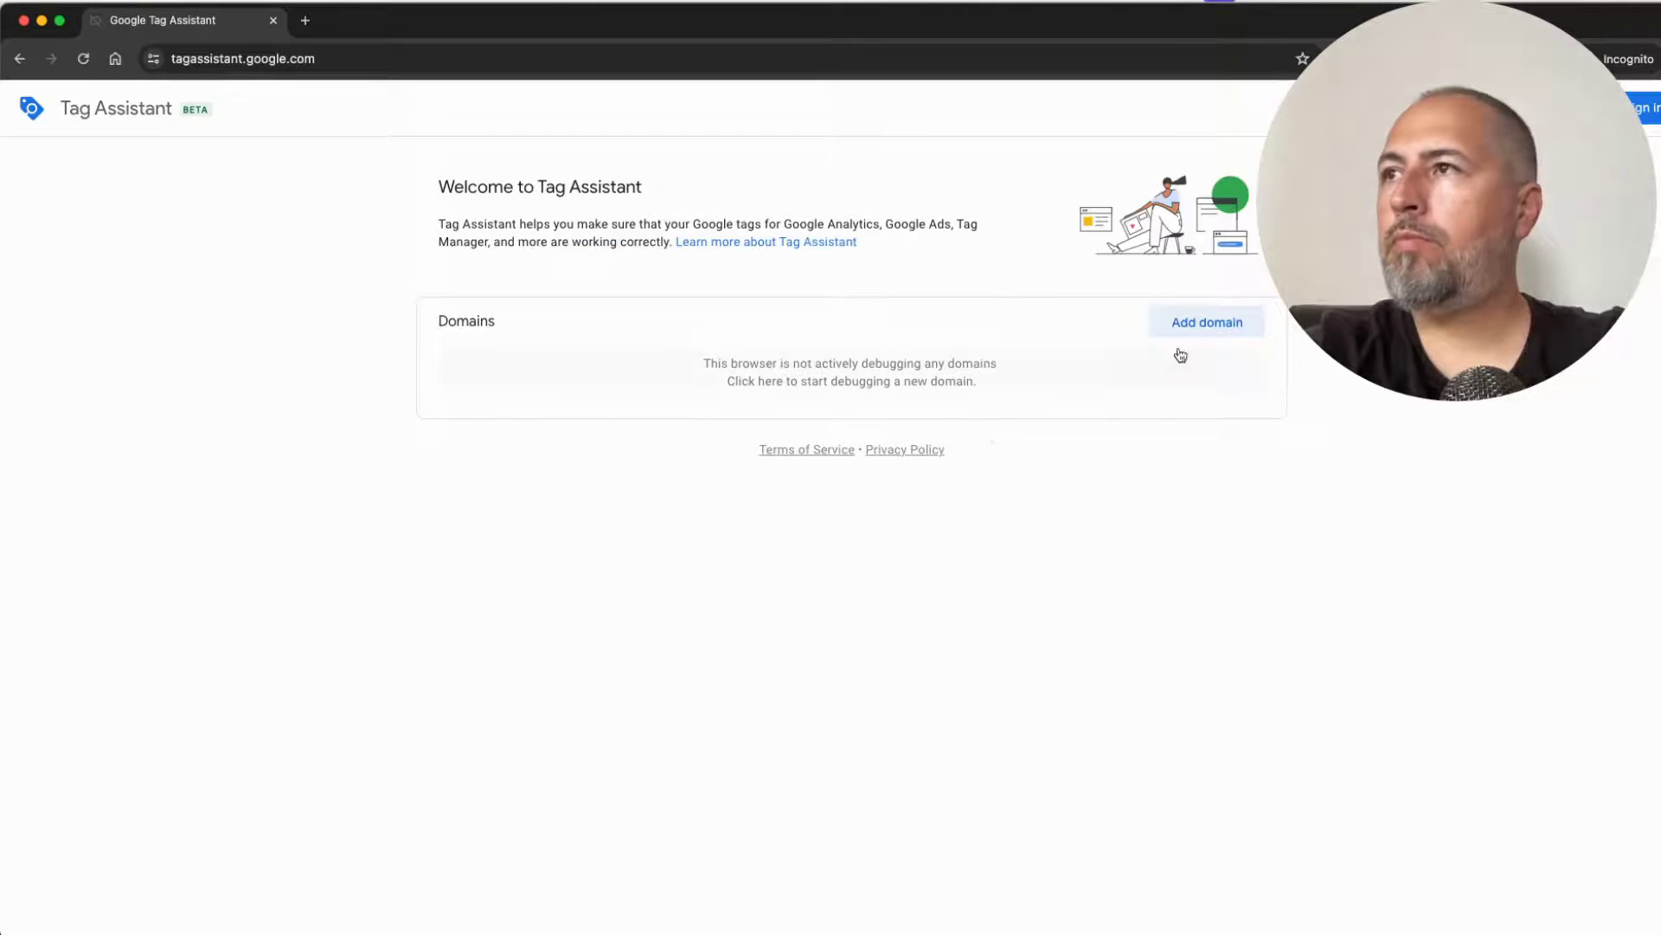
click(1190, 332)
click(814, 462)
text(https://www.nositehere.com/)
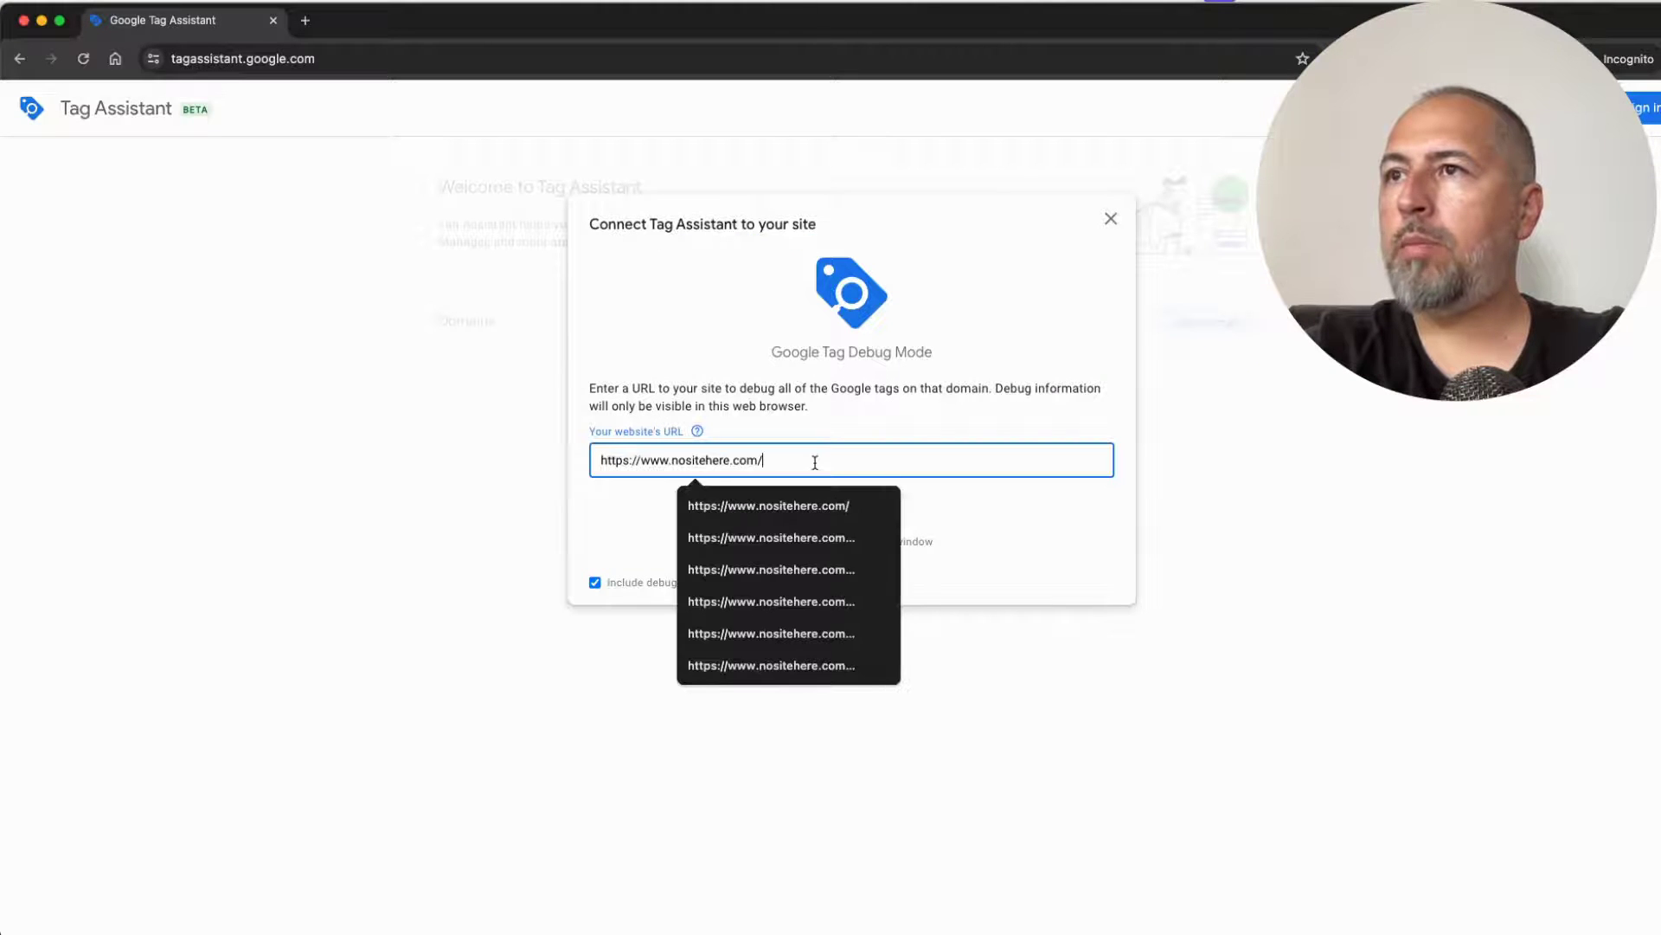
key(Return)
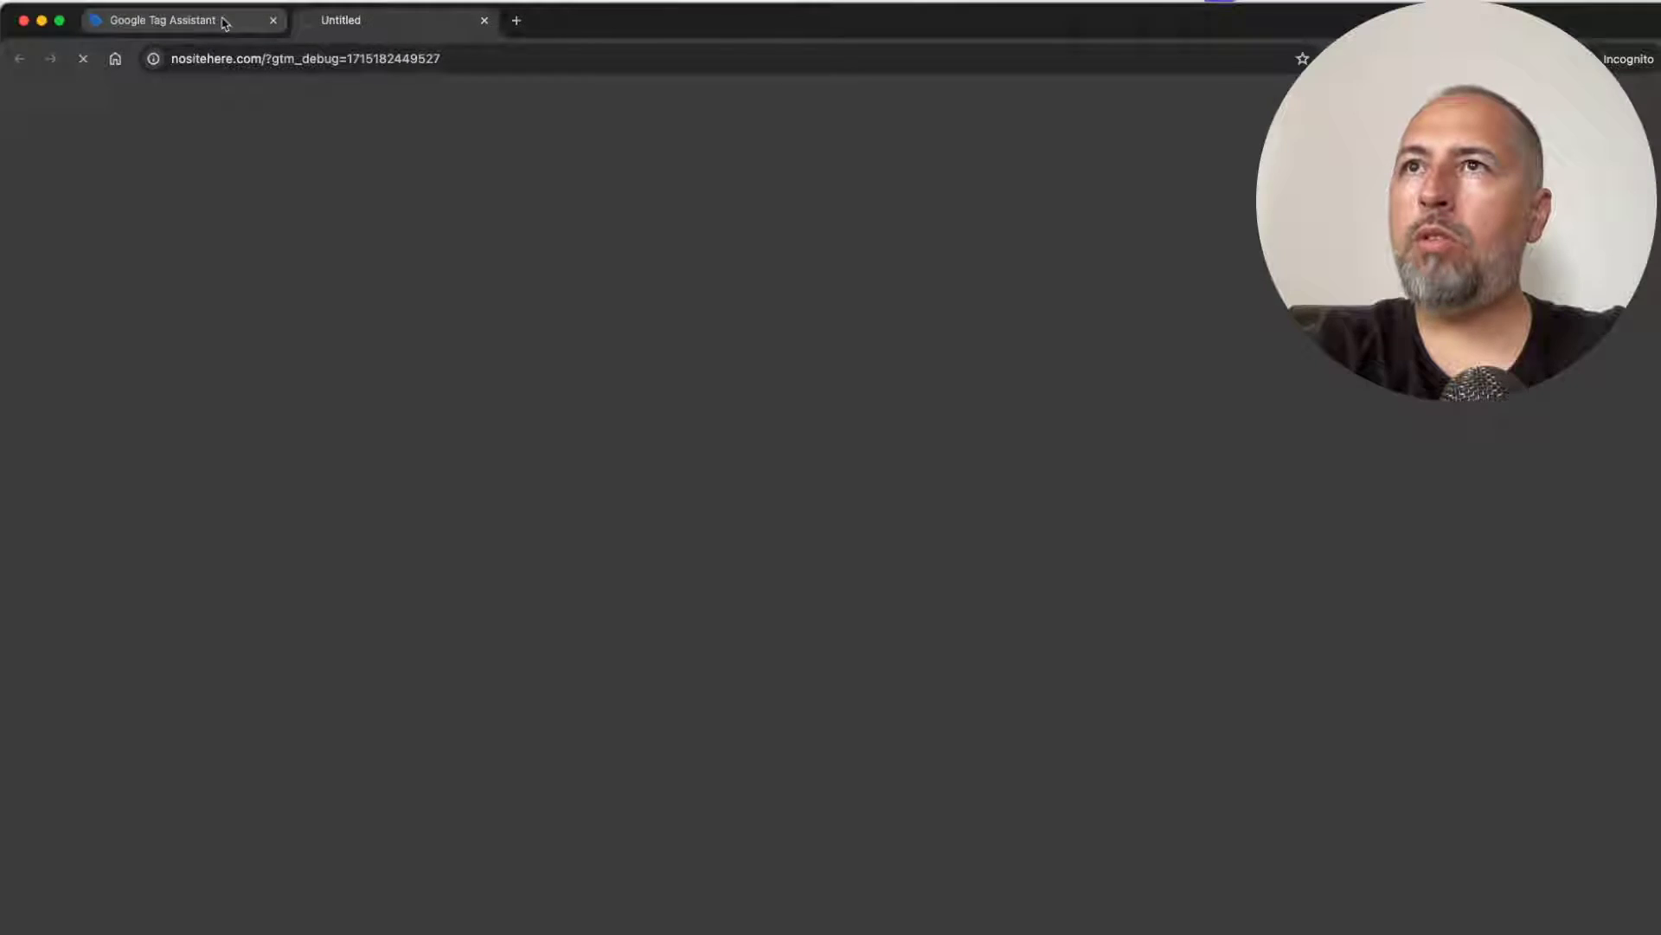
click(222, 18)
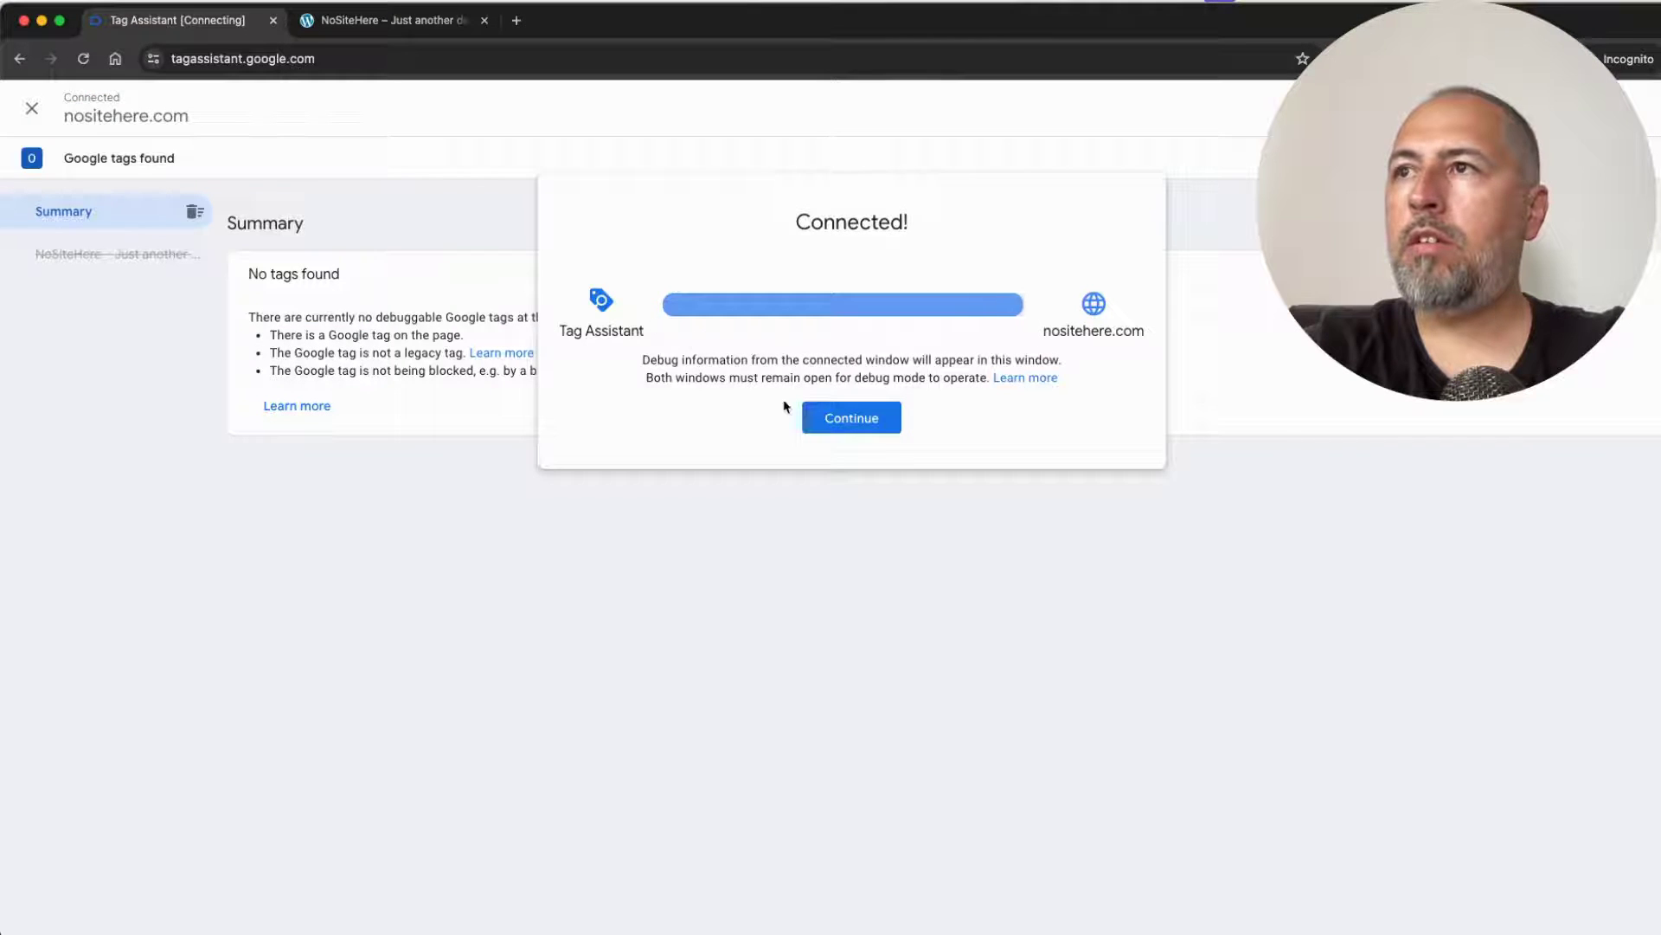
Step: Confirm the '1 Consent' event shows all four types denied, then return to NoSiteHere
click(826, 418)
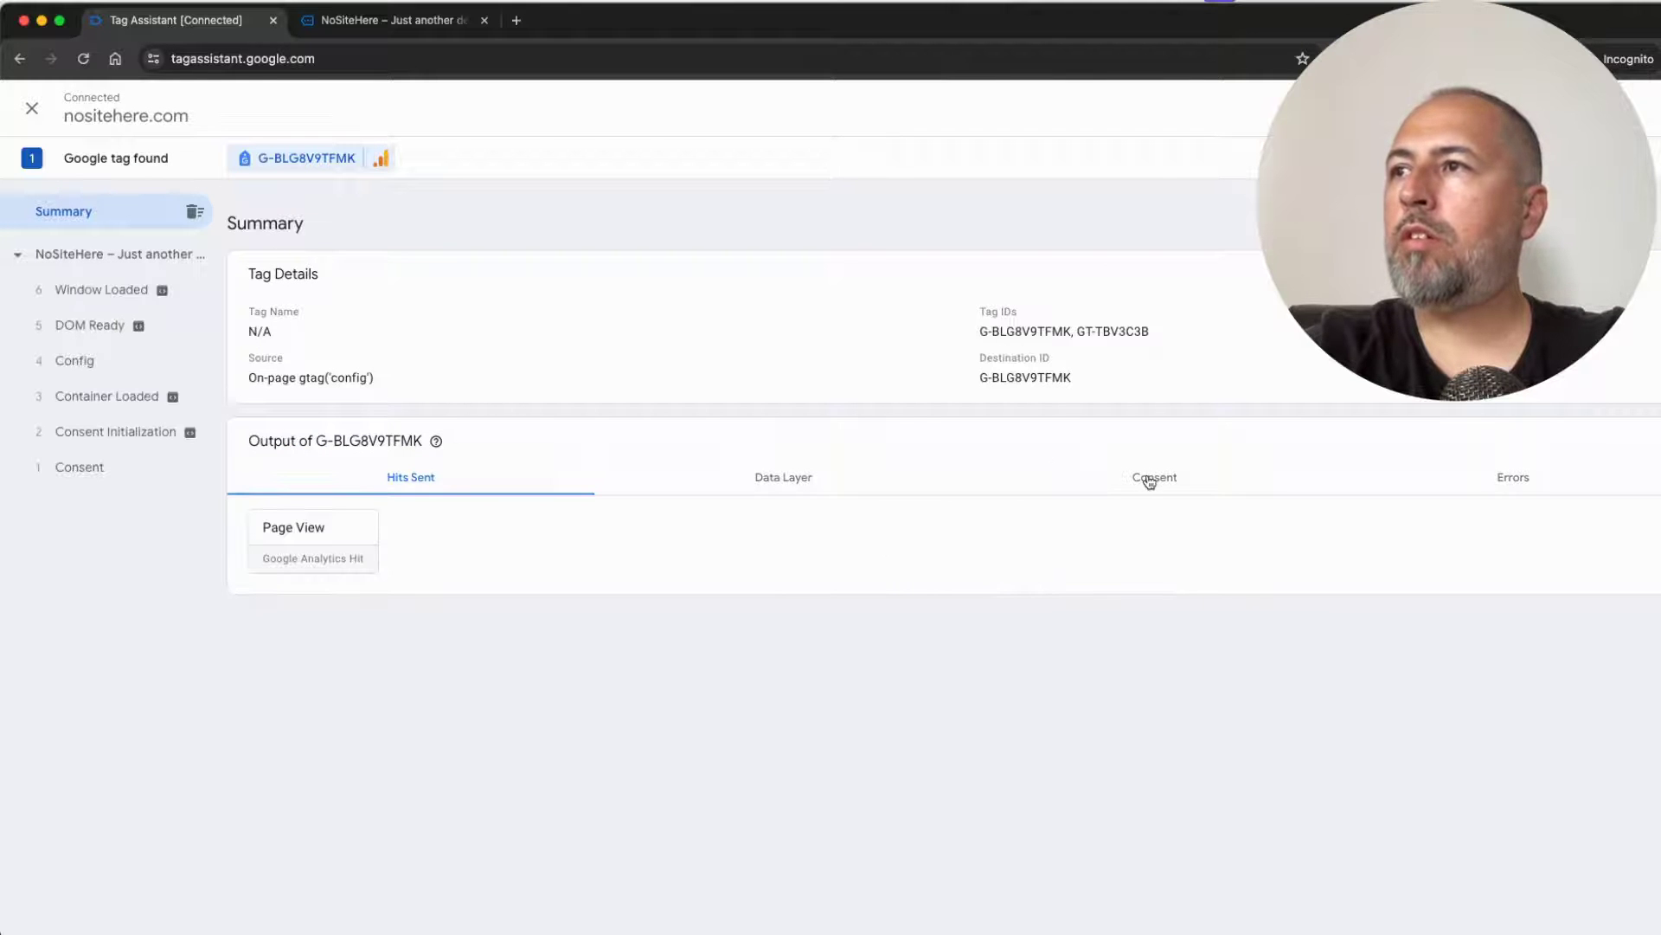
click(1149, 479)
click(76, 470)
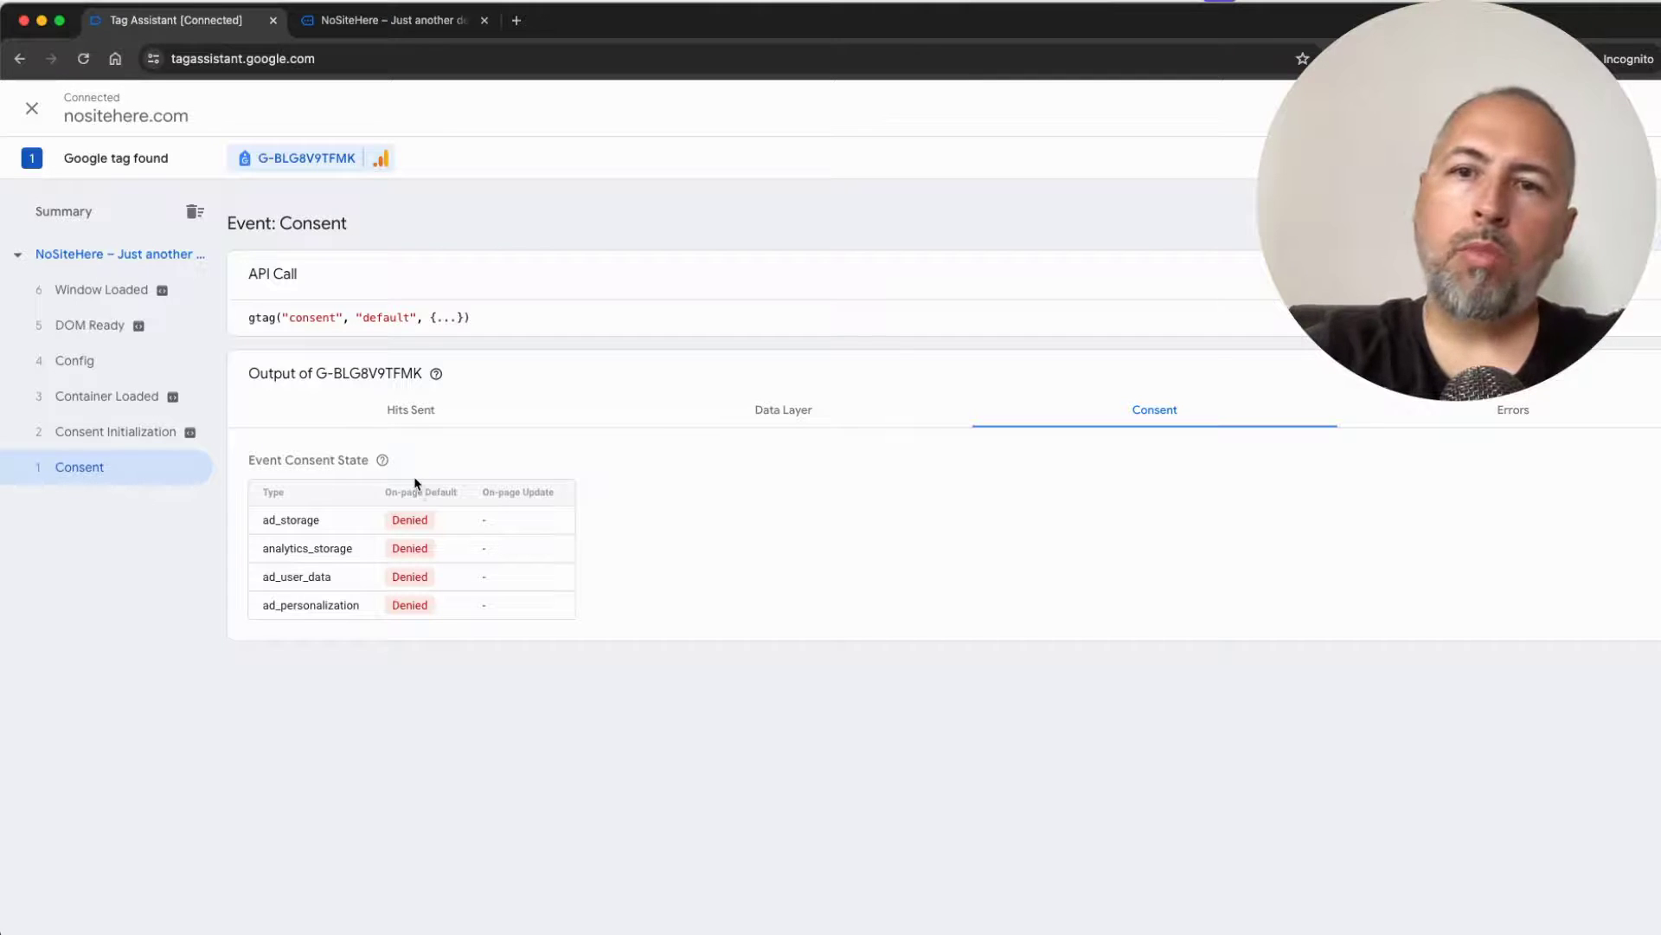
click(414, 29)
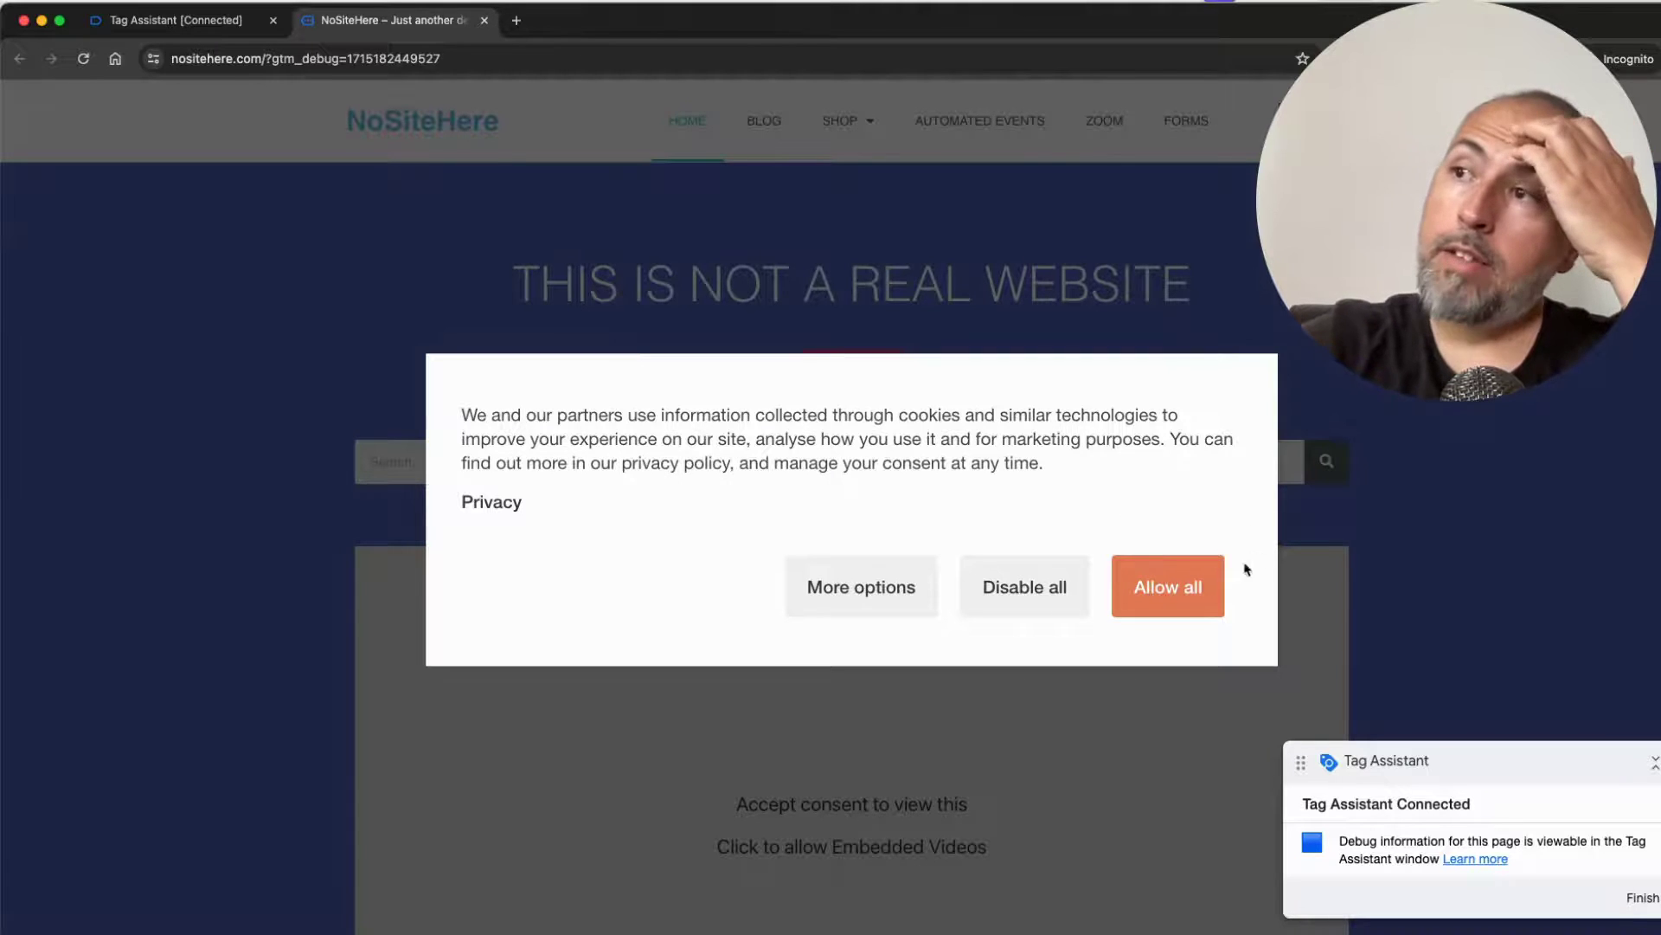
Step: Allow all cookies, verify '7 Consent' grants all four types, and move the Tag Assistant badge up
click(1188, 575)
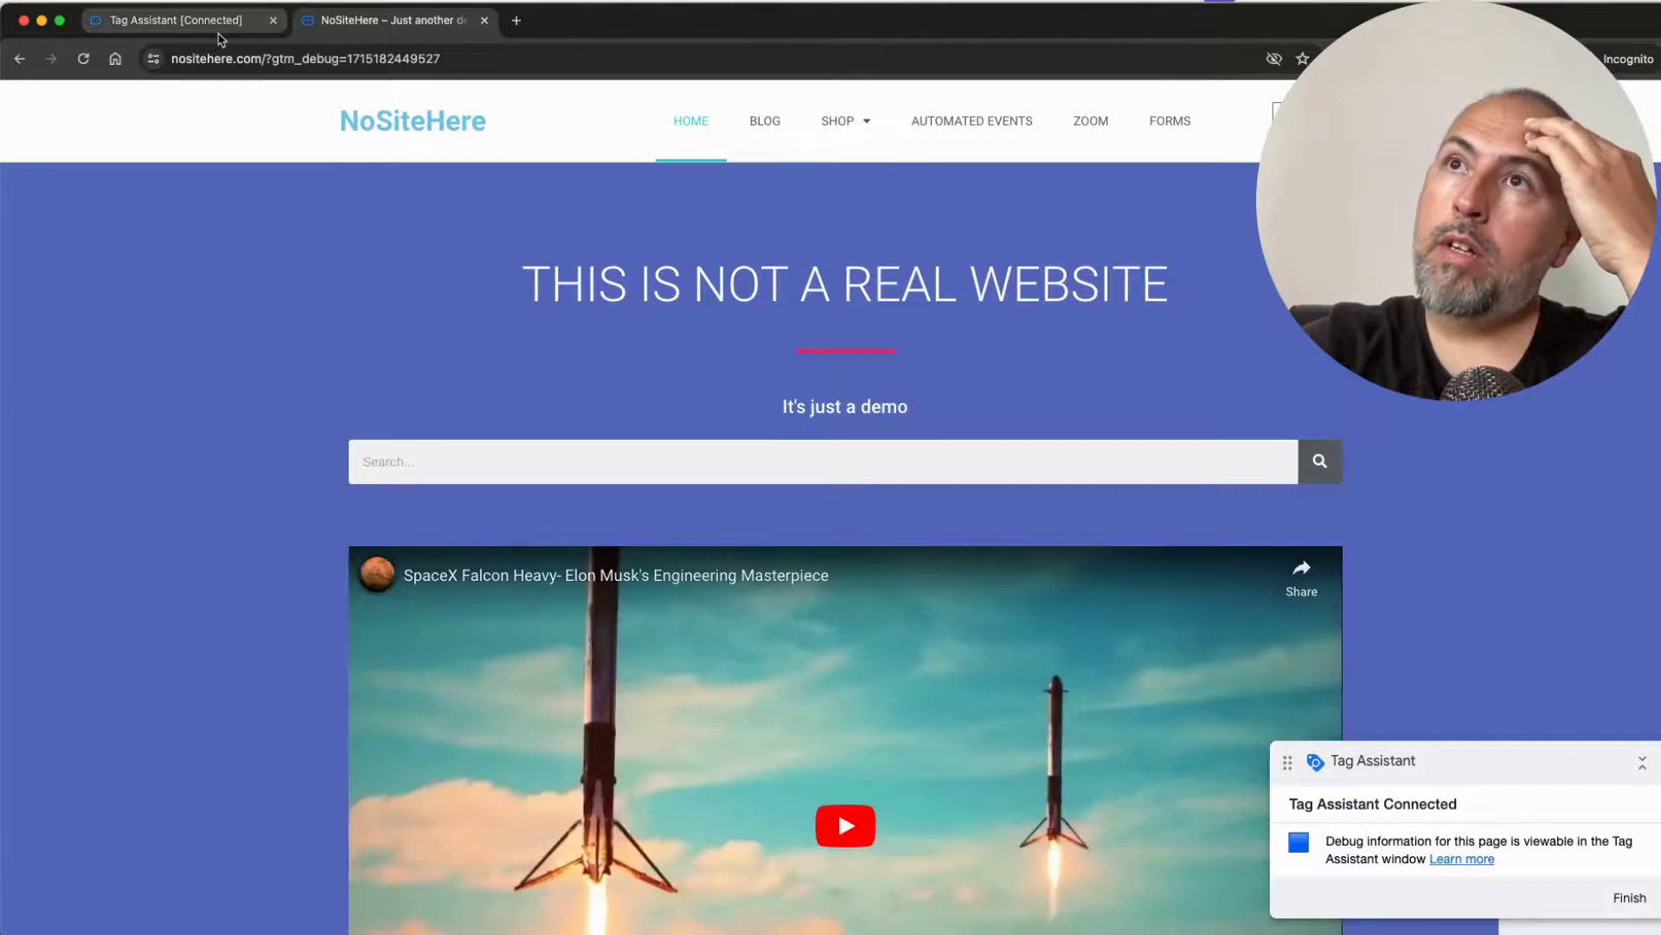
click(219, 35)
click(71, 330)
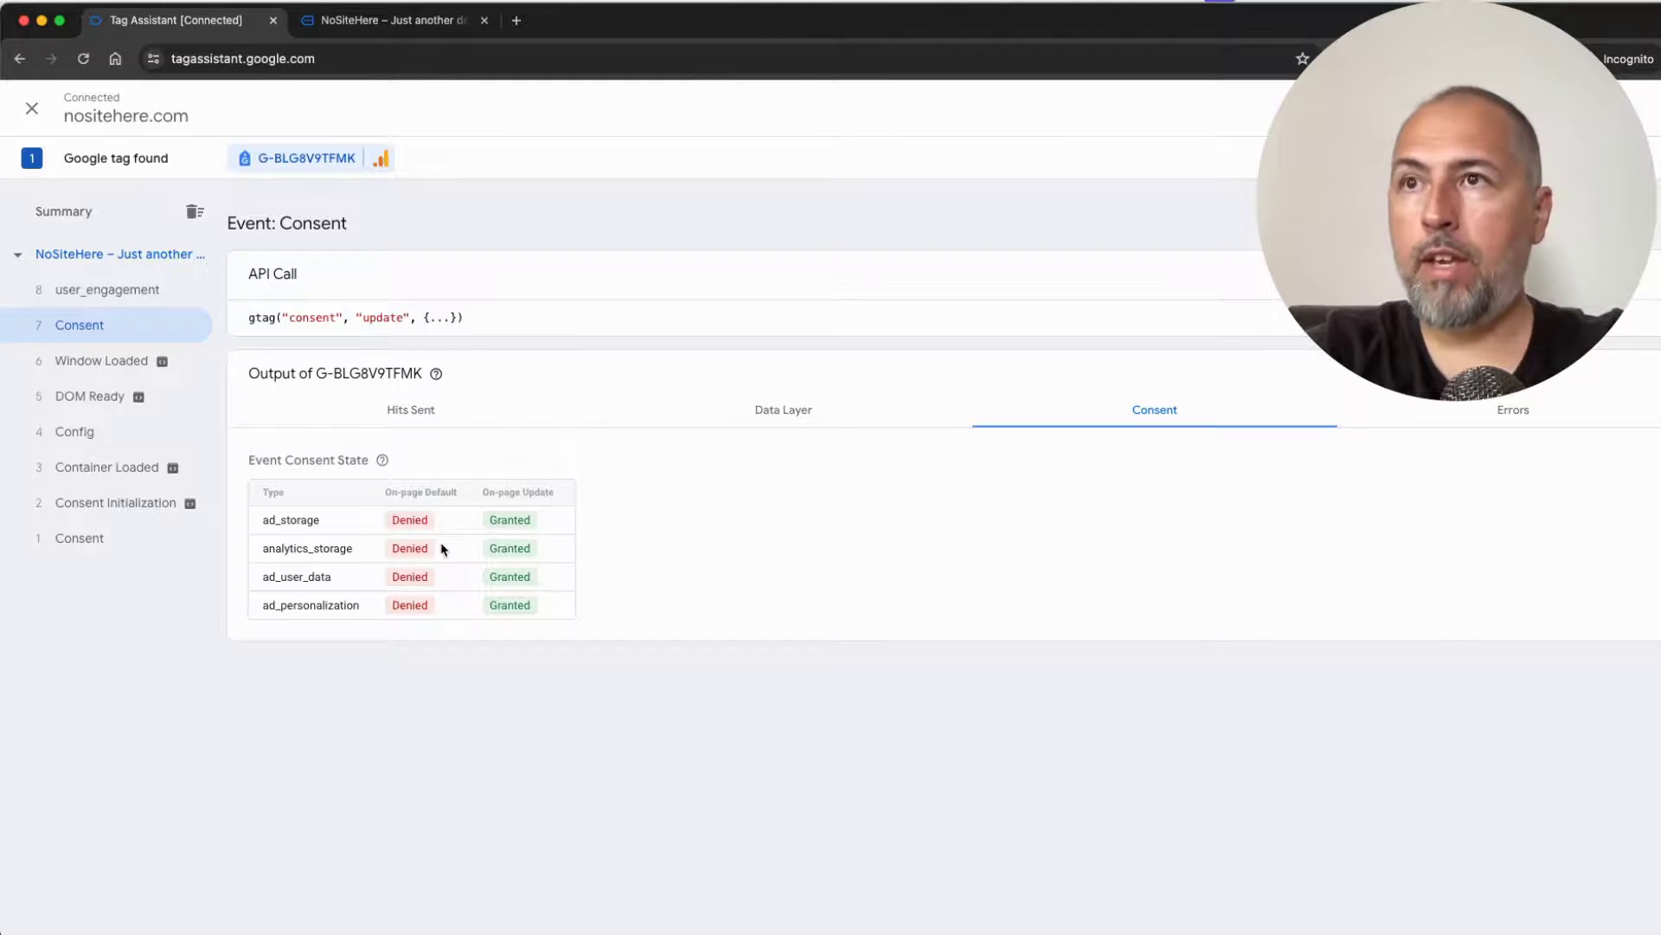
click(389, 21)
drag(1363, 762, 1376, 386)
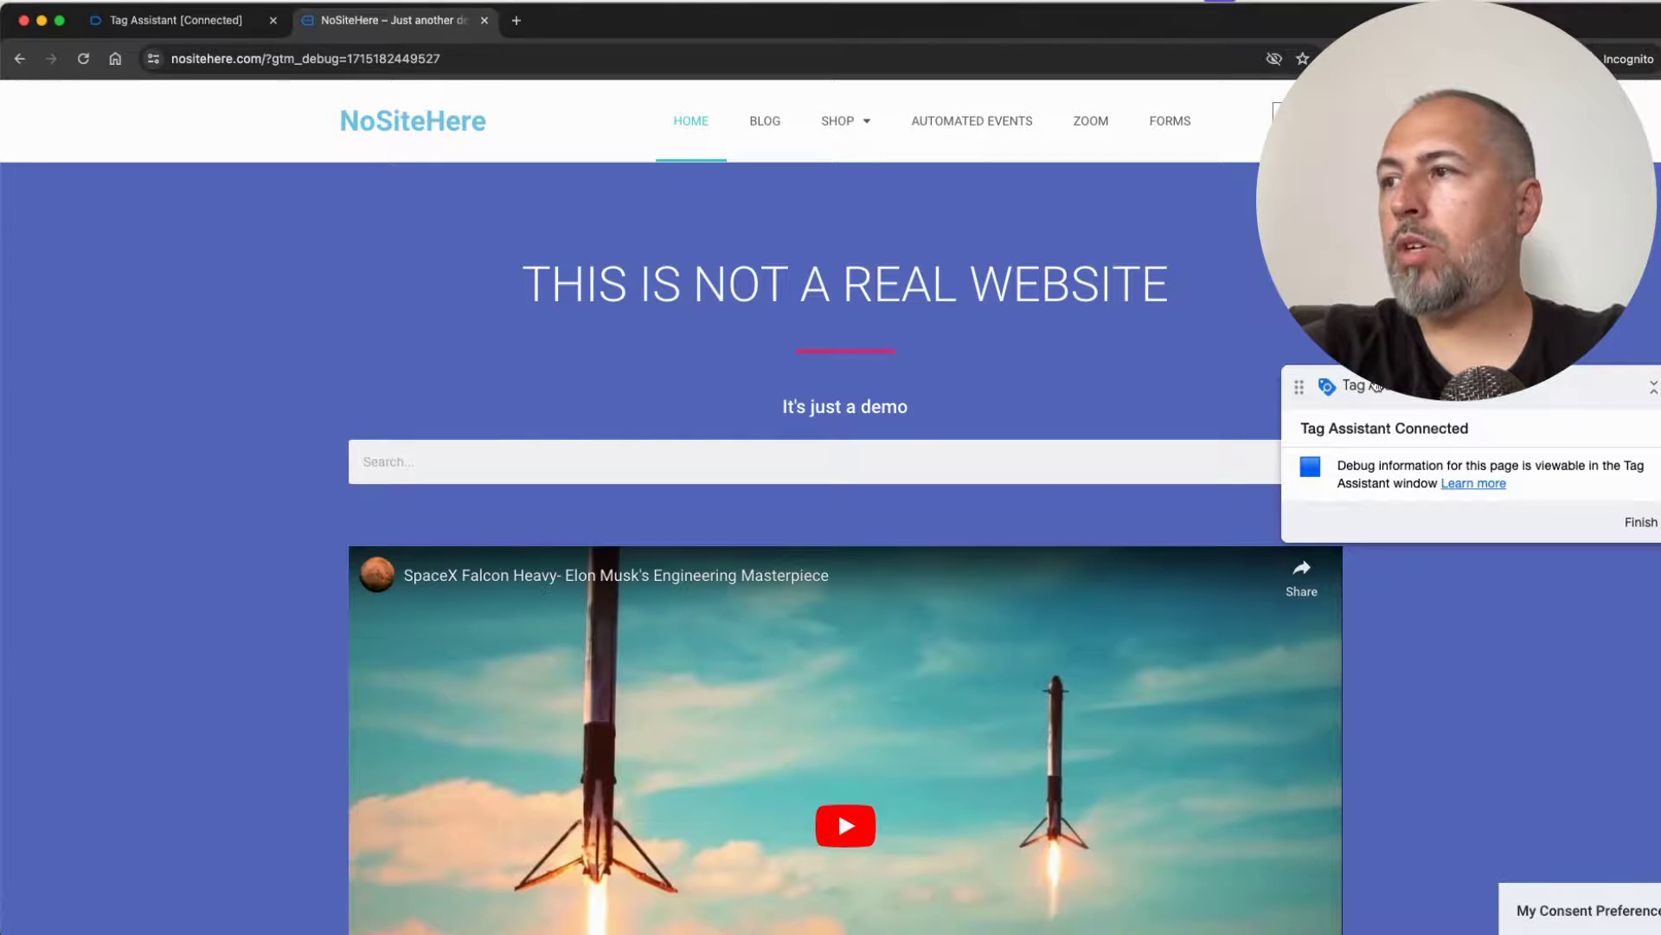
Step: Save cookie preferences with Marketing off and inspect the newest Consent event in Tag Assistant
click(1559, 910)
scroll(965, 588, down, 2)
scroll(967, 590, down, 3)
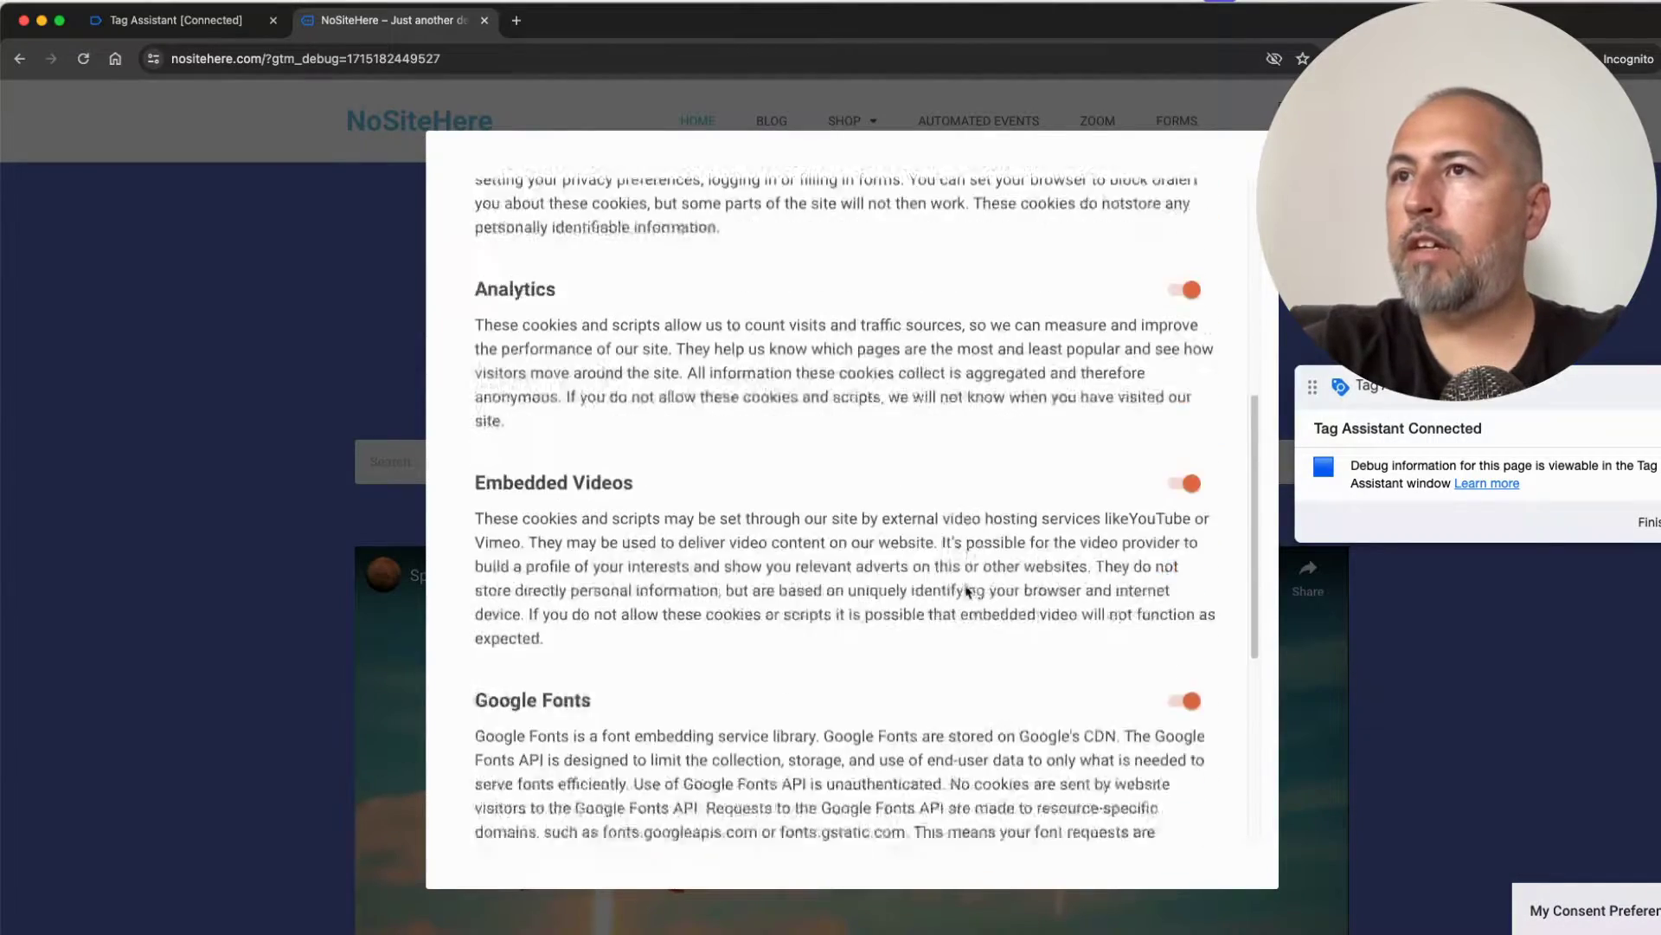
scroll(968, 590, down, 2)
scroll(1031, 429, up, 2)
scroll(905, 496, down, 1)
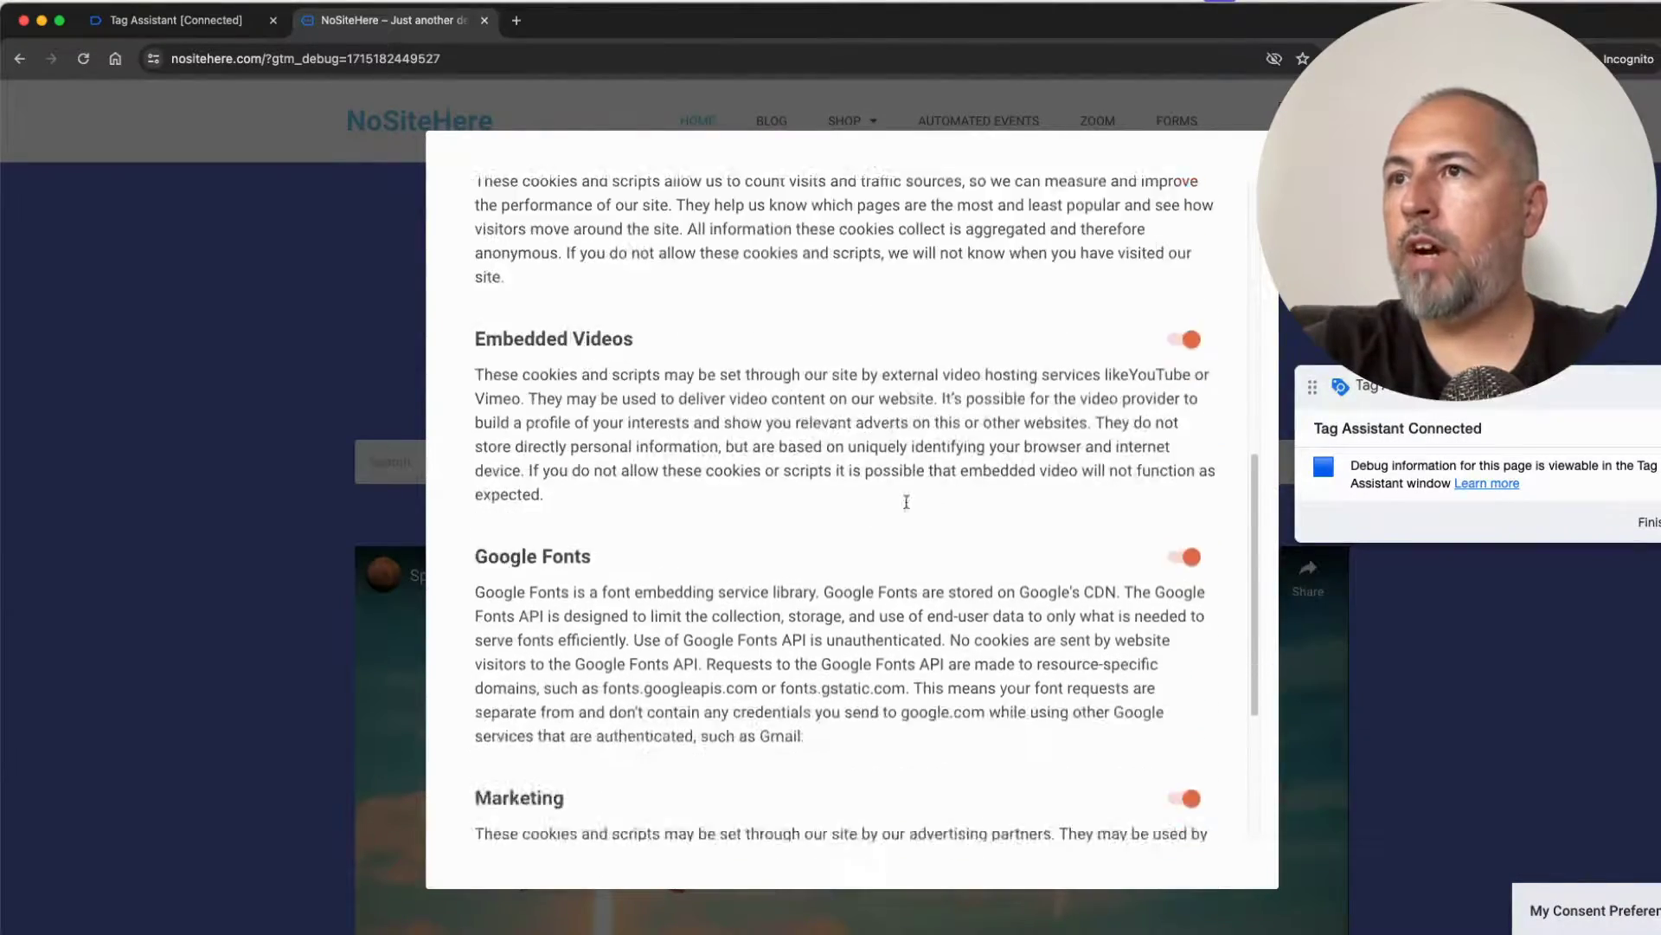
scroll(907, 506, down, 3)
click(1181, 496)
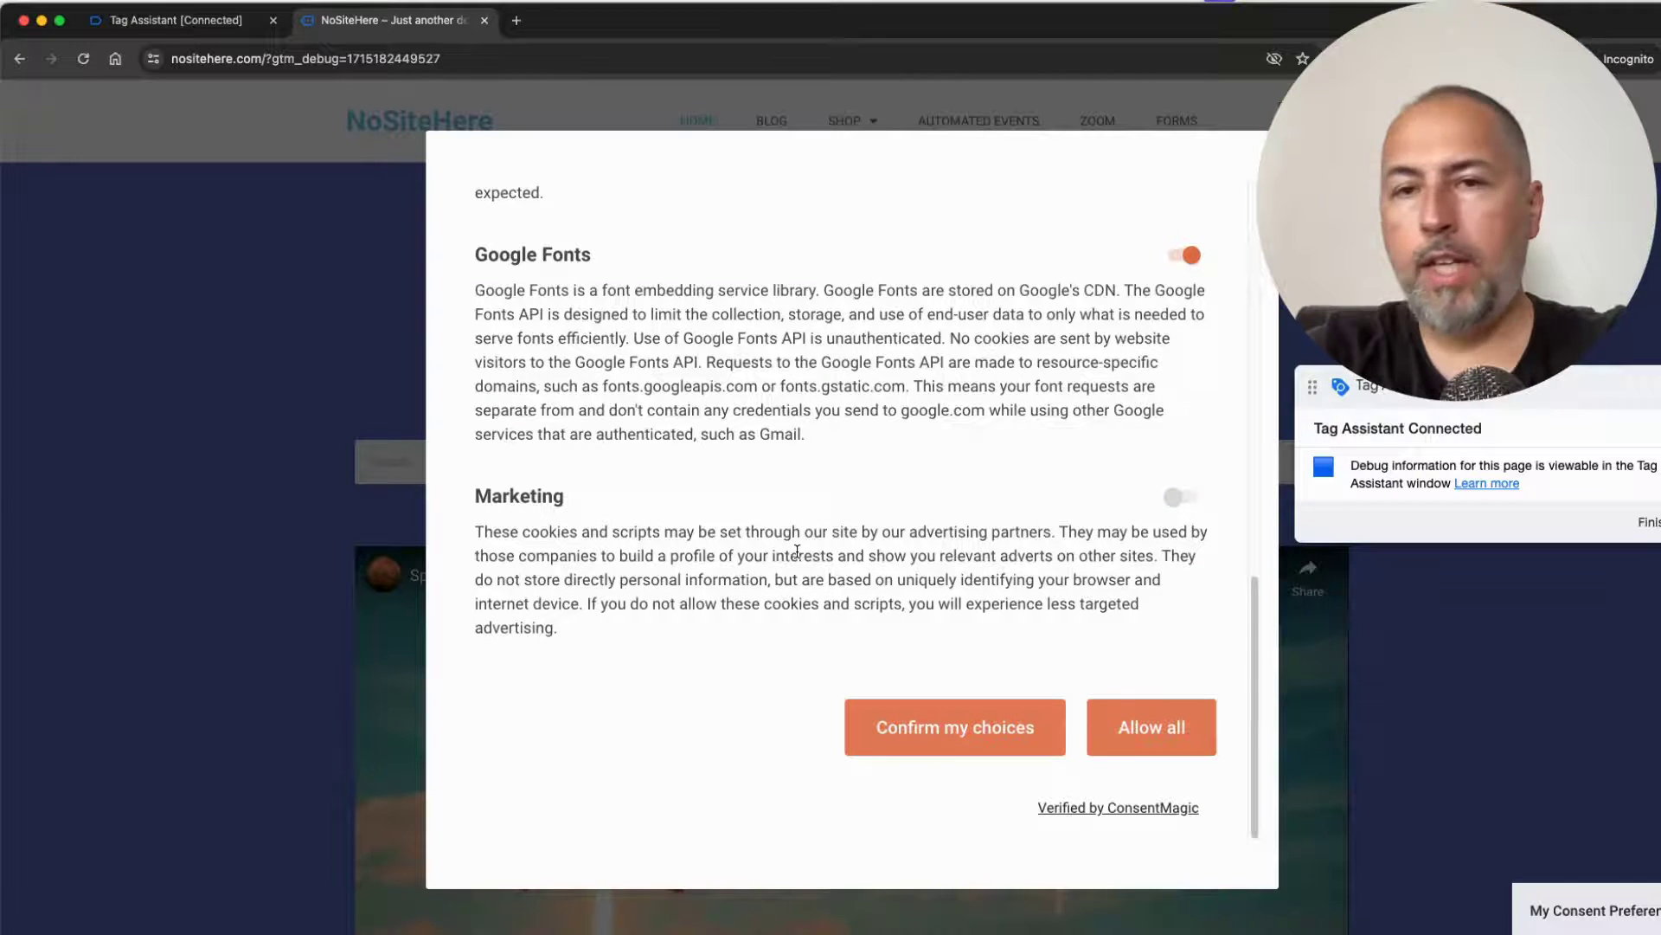
click(983, 731)
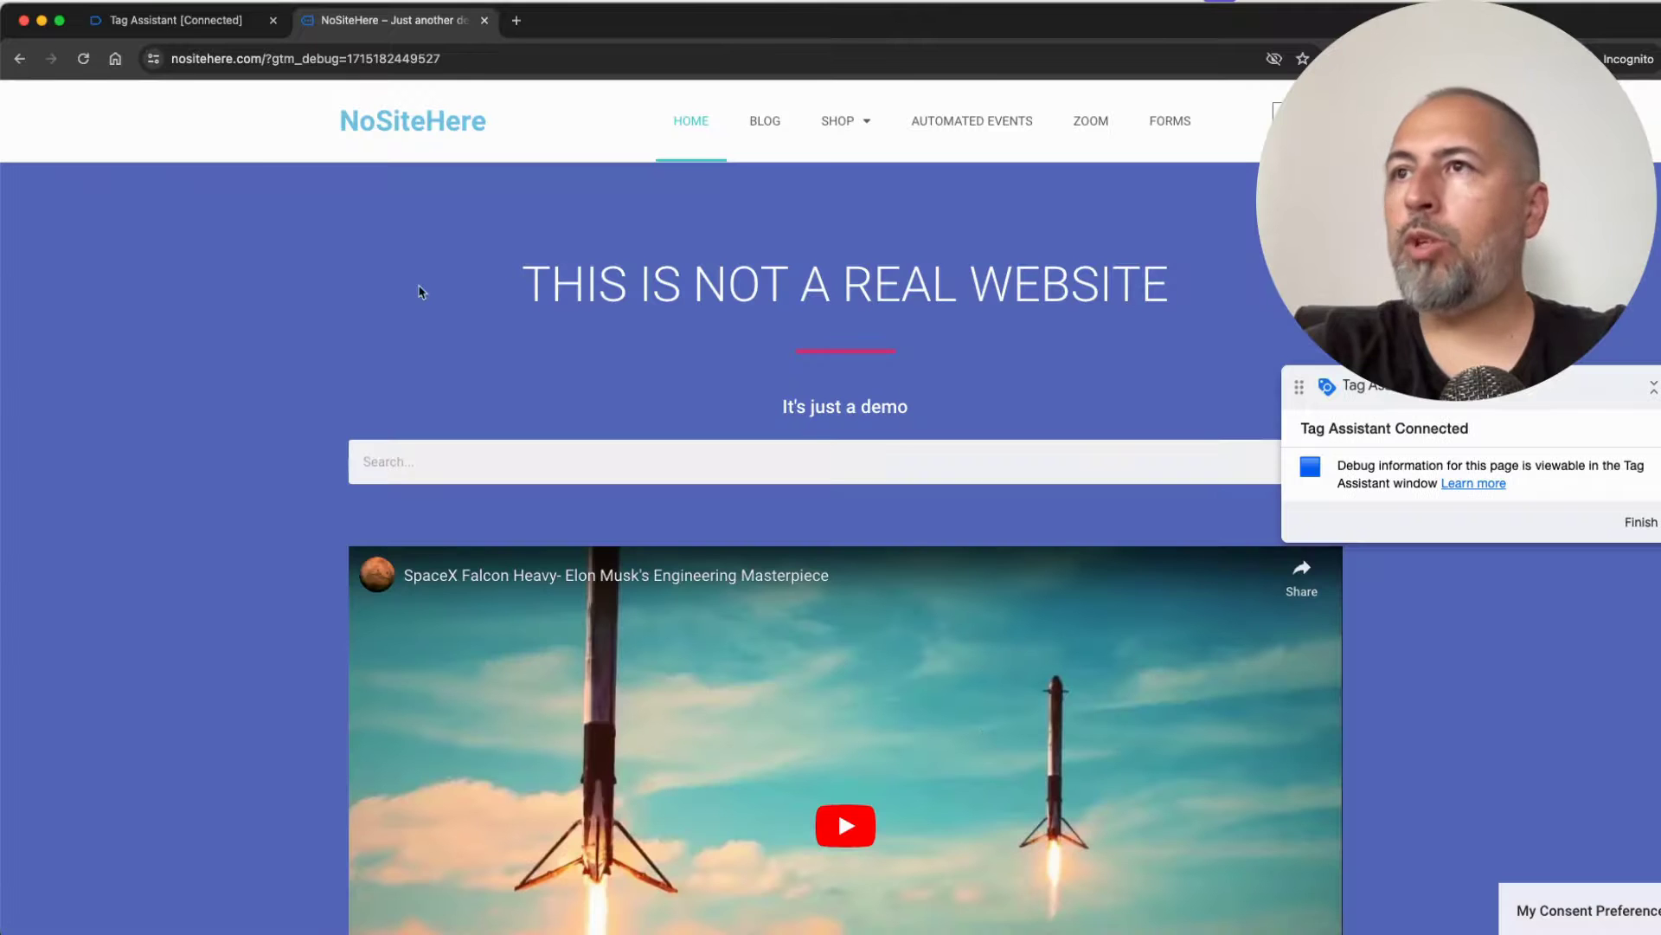
click(228, 23)
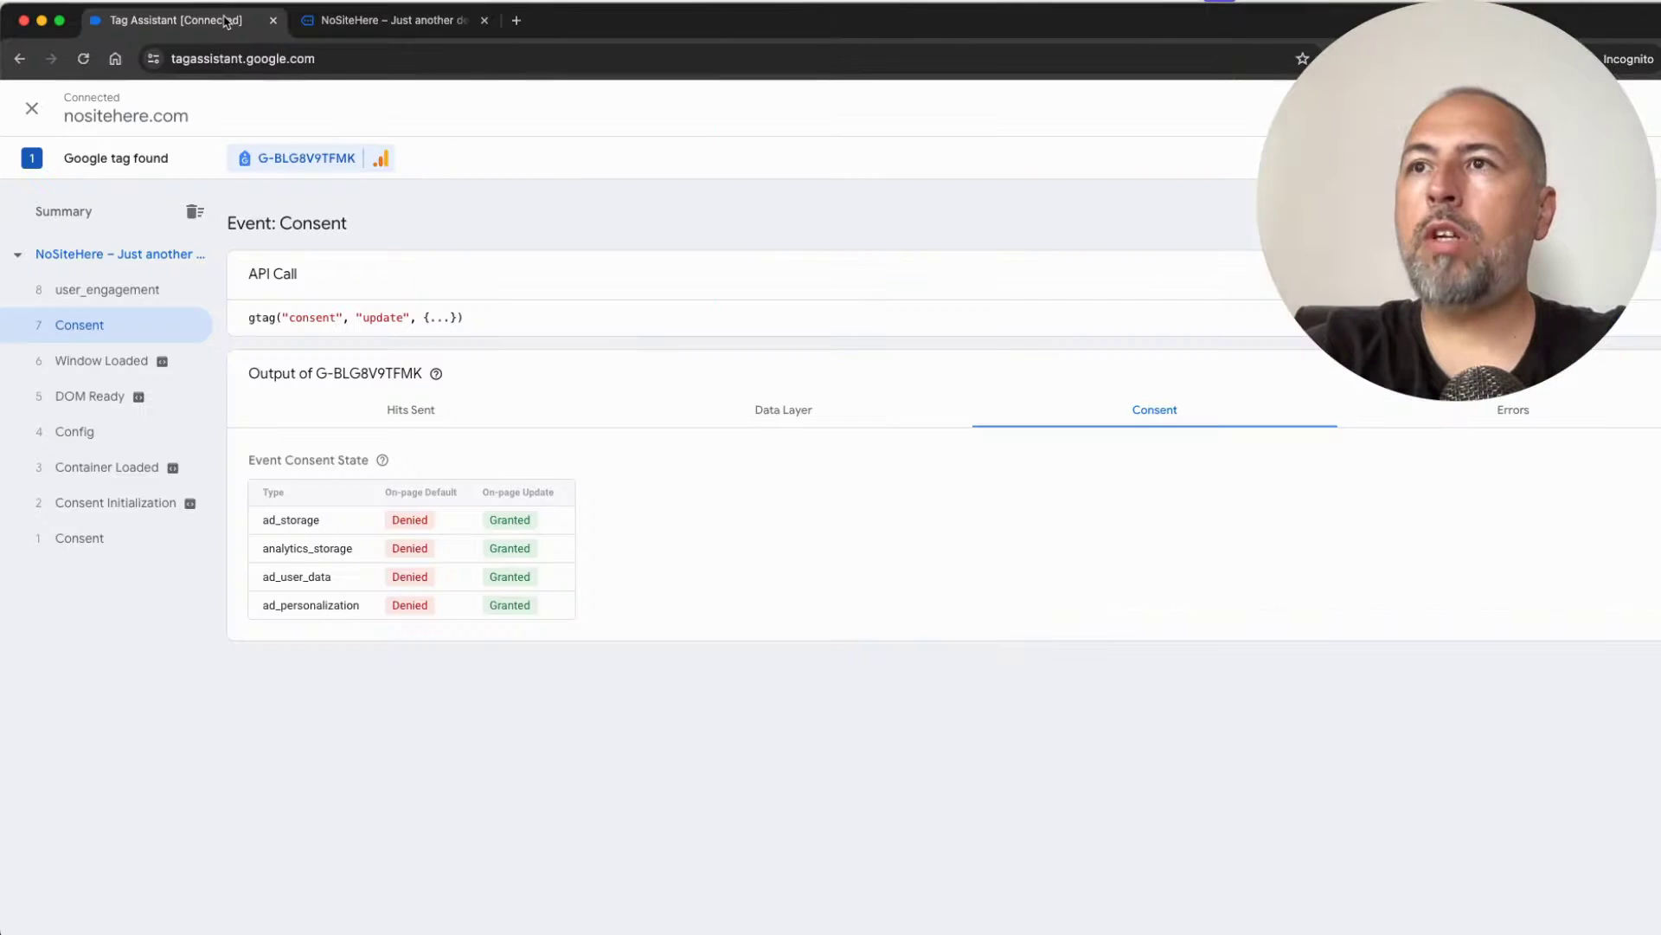
click(76, 291)
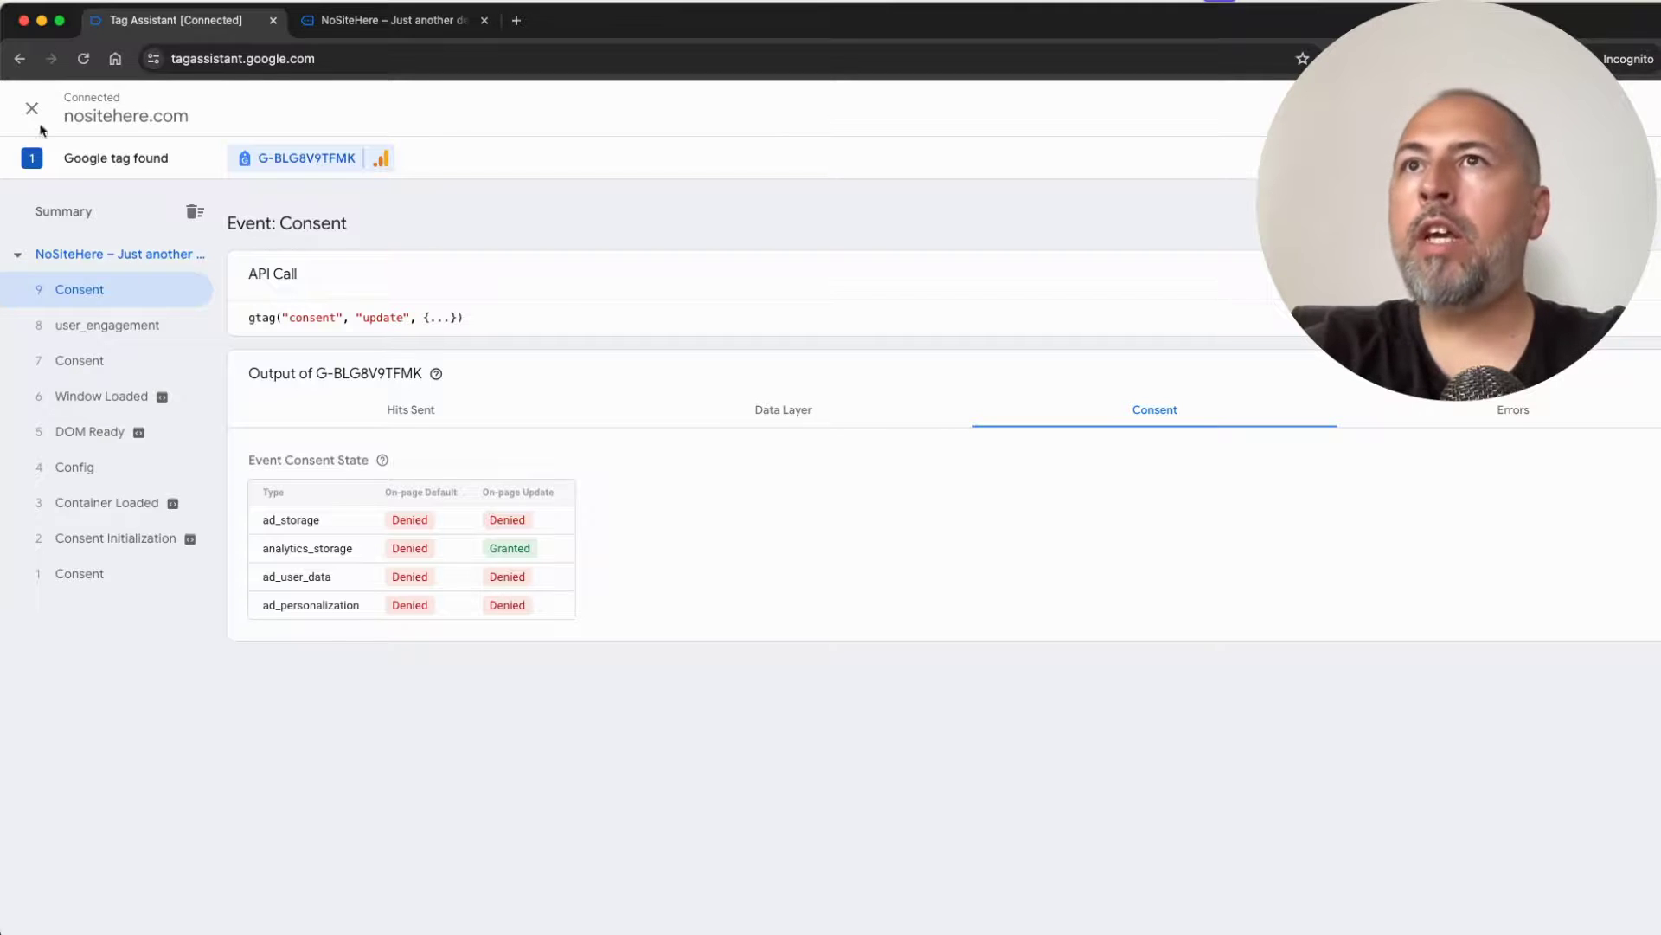
Step: End debugging and review Pre-defined Scripts mappings, checking the ad_storage category dropdown unchanged
click(24, 21)
scroll(549, 359, down, 1)
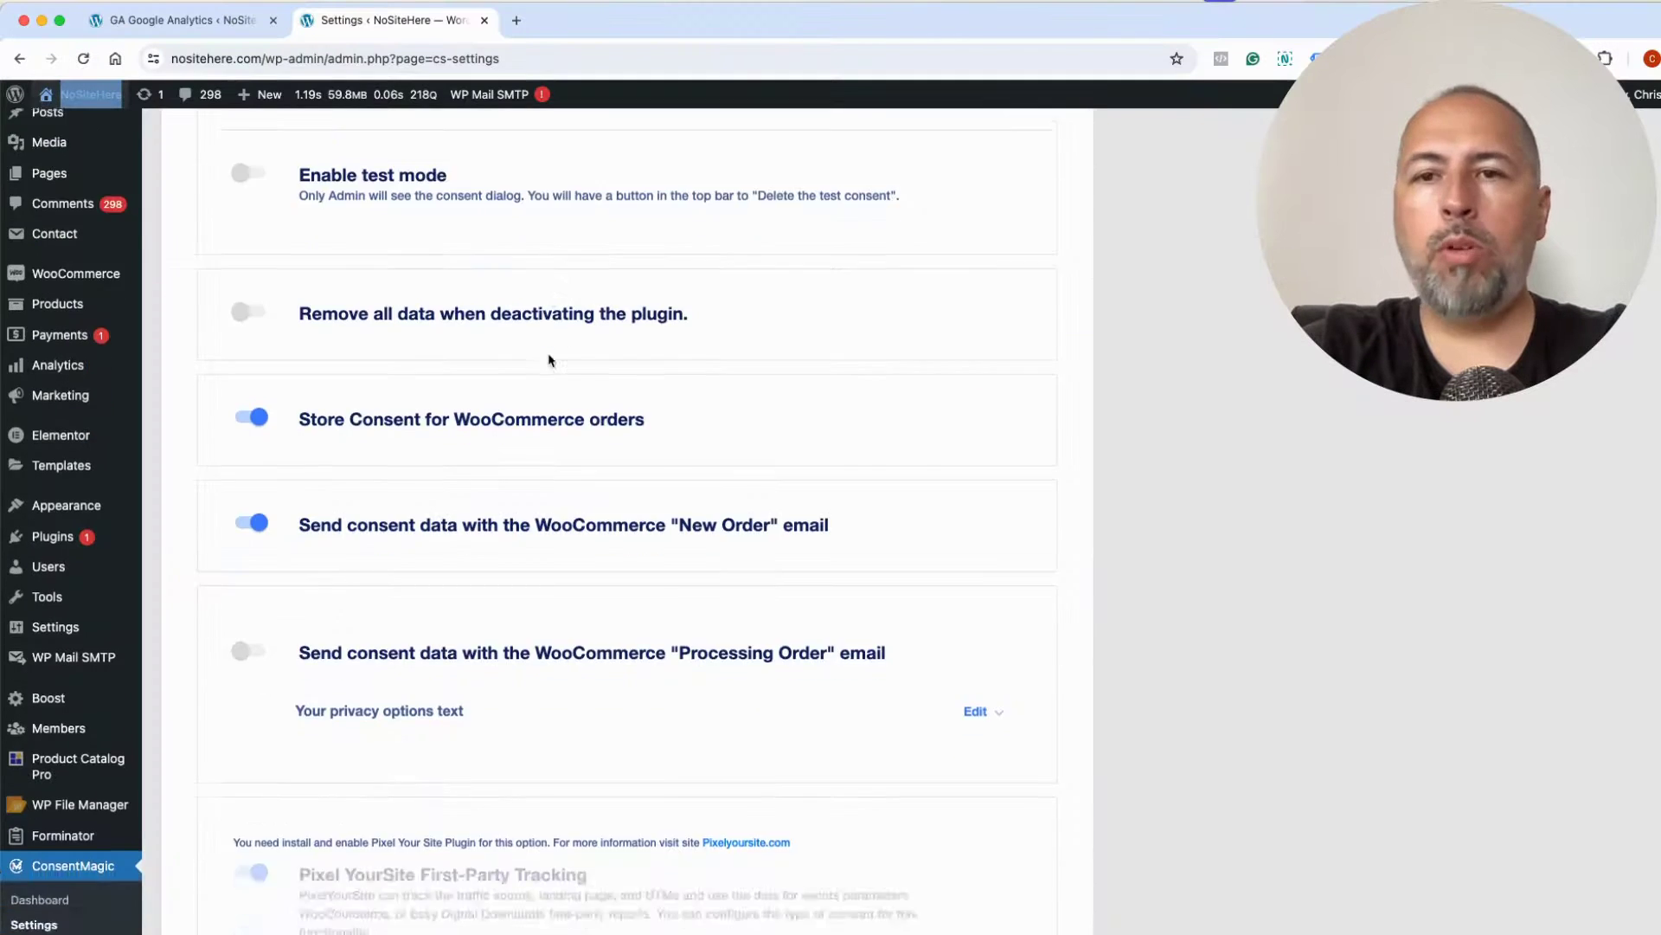
scroll(549, 360, down, 5)
scroll(548, 360, down, 3)
scroll(549, 360, down, 2)
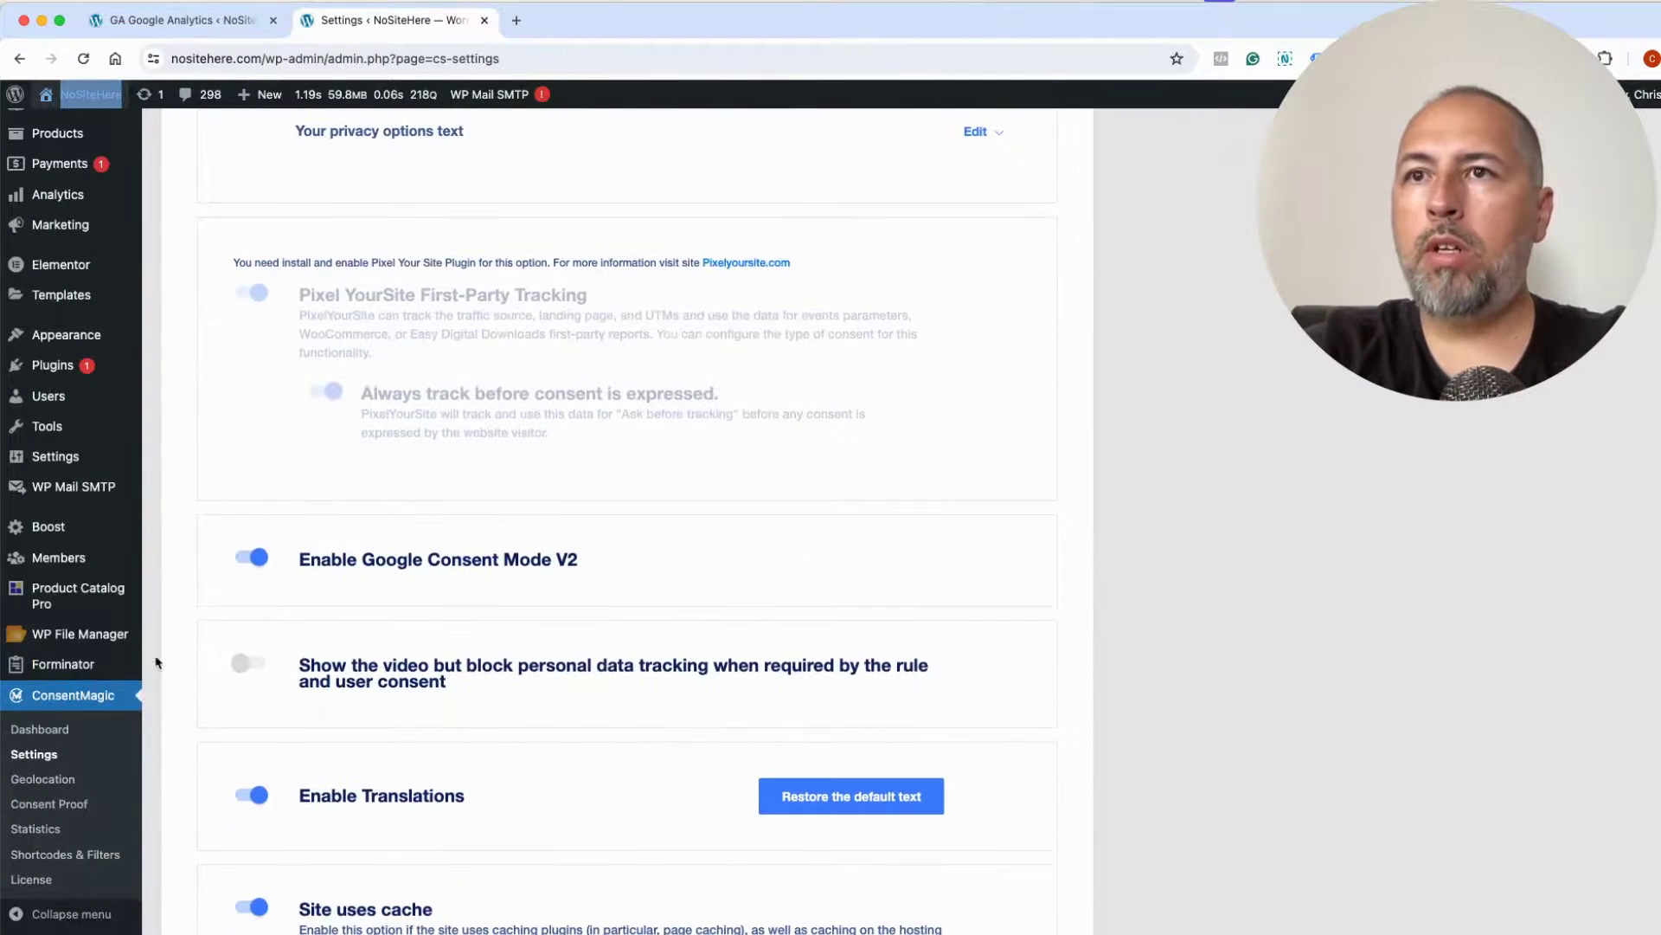
click(33, 729)
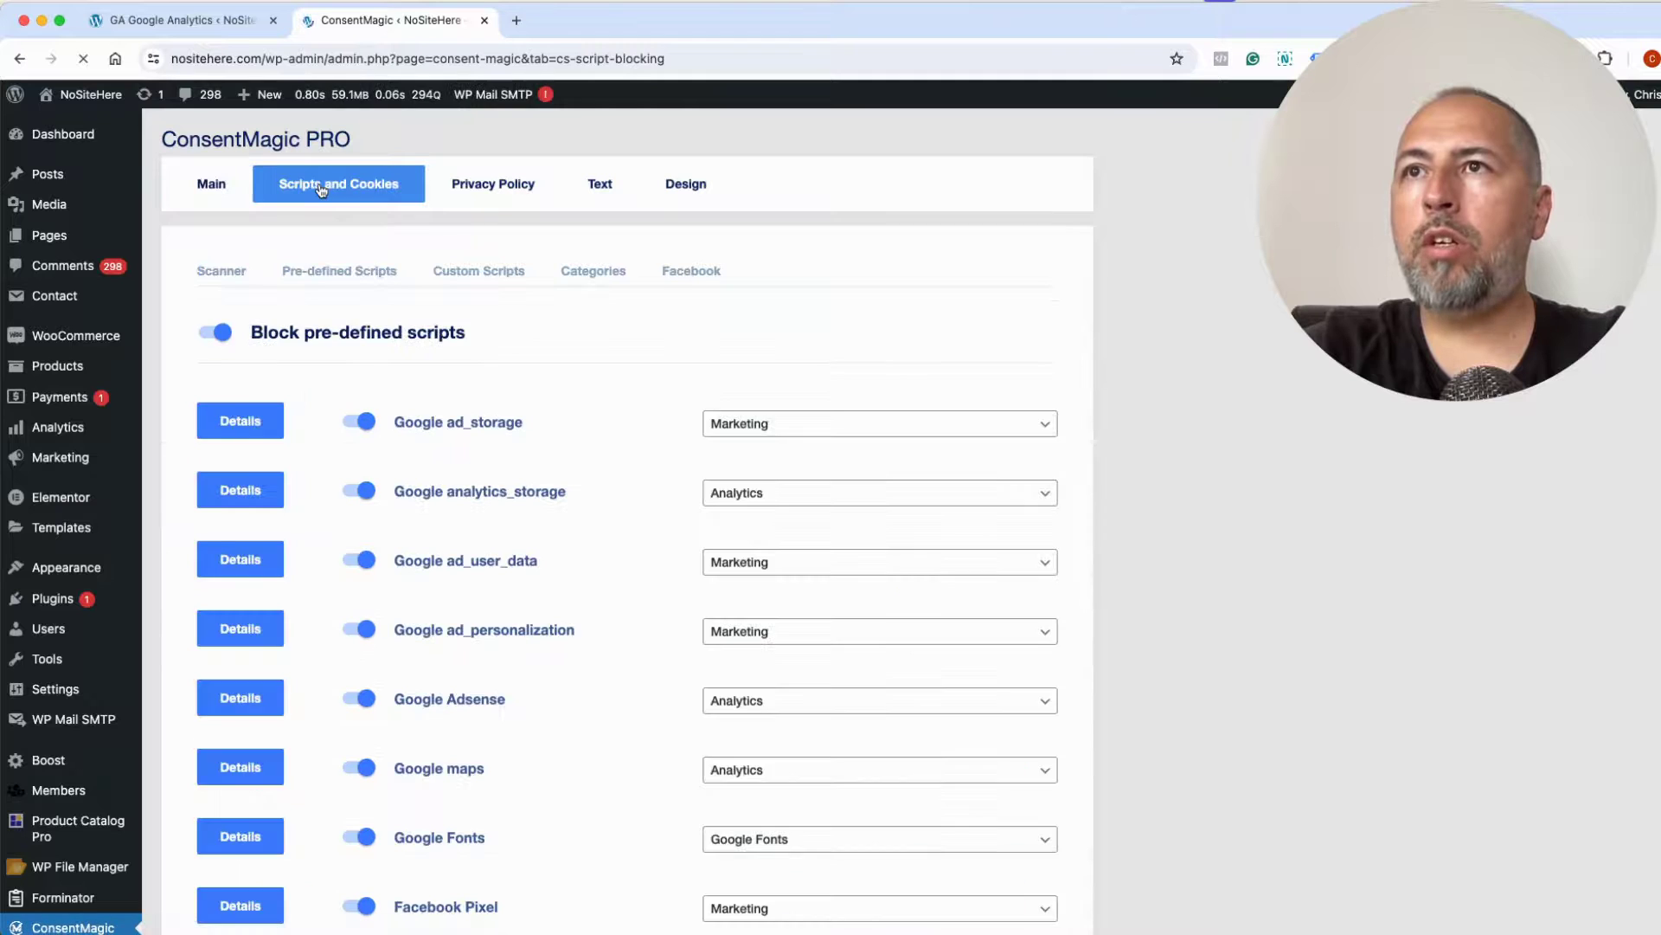
click(318, 276)
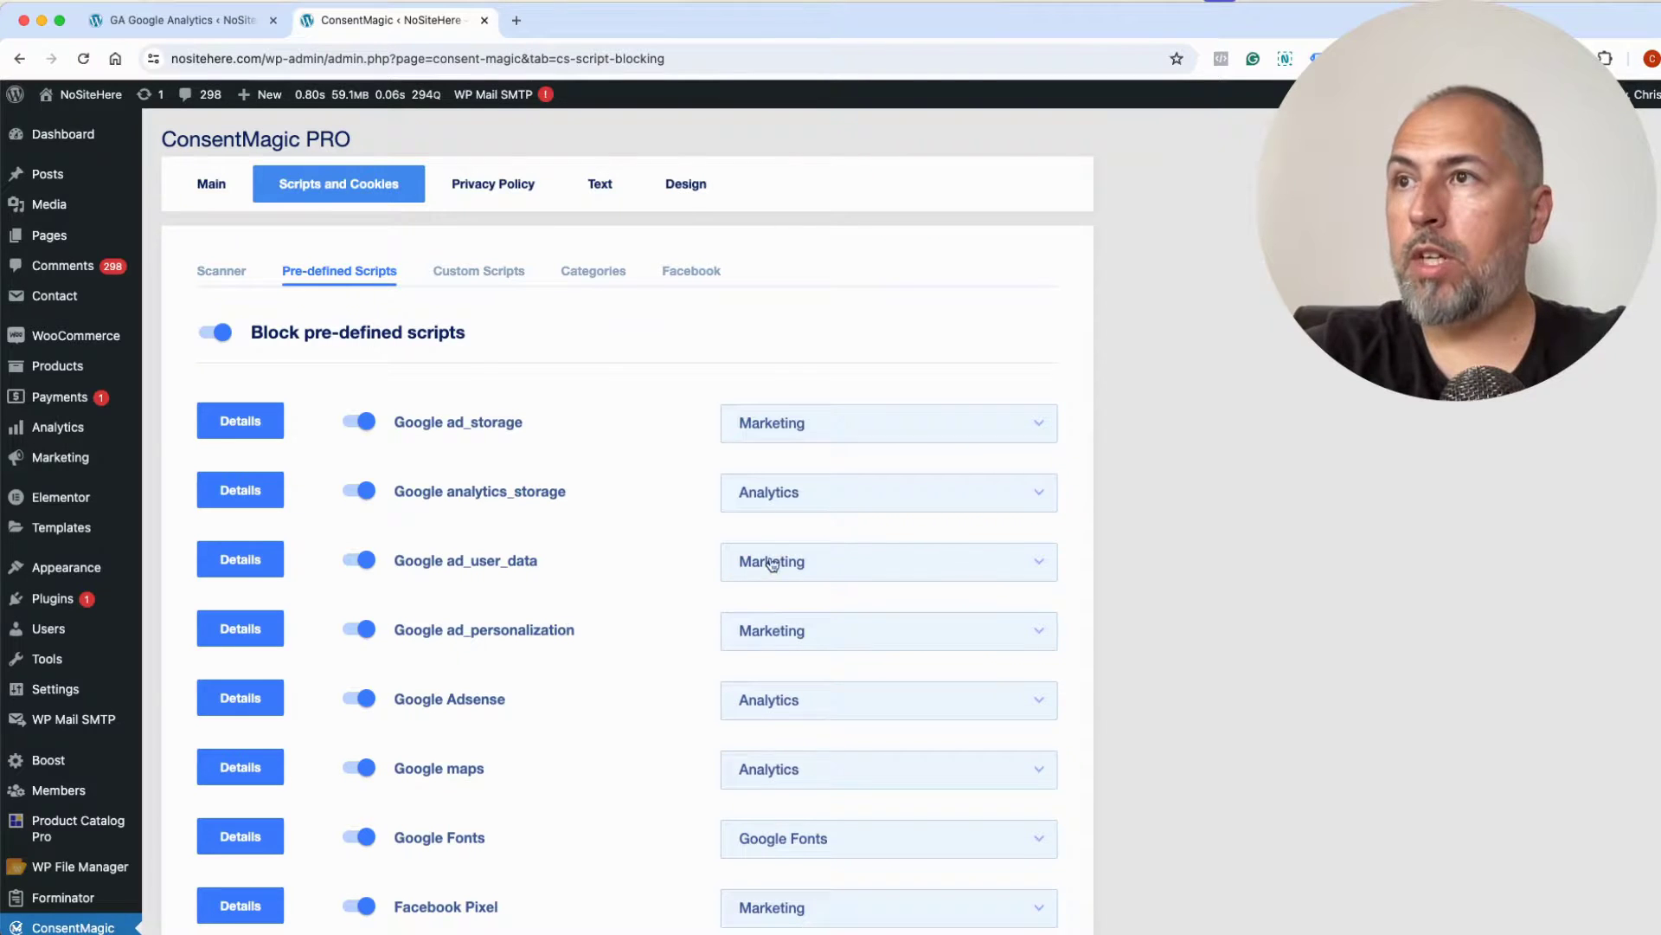
click(780, 425)
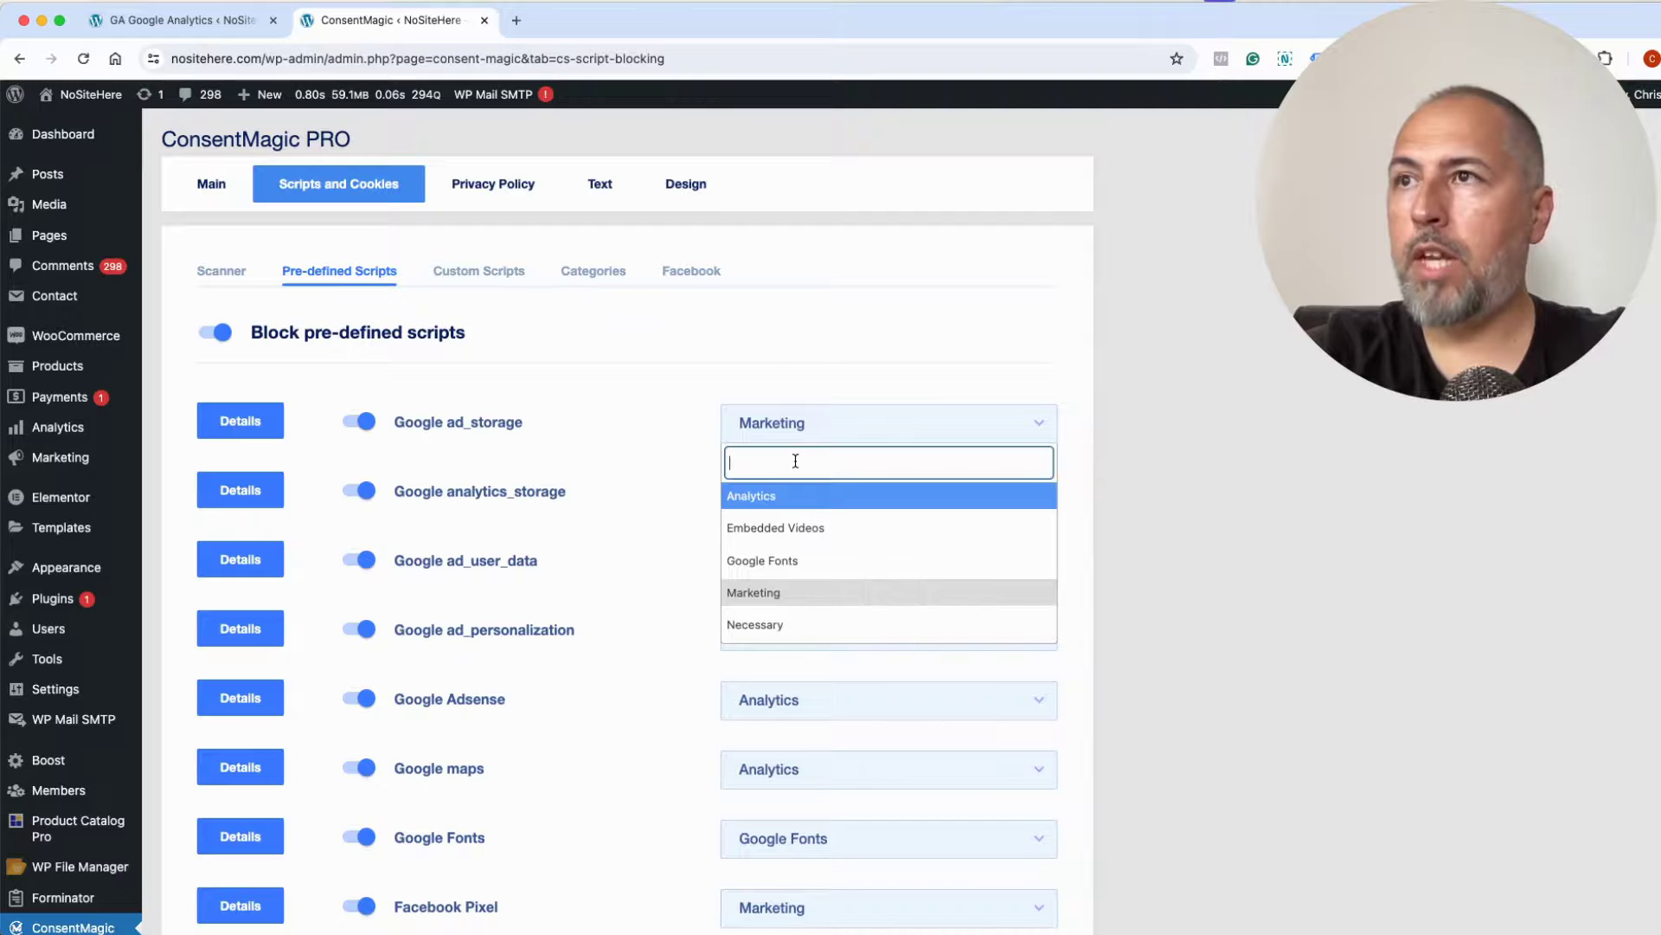
click(826, 355)
click(592, 271)
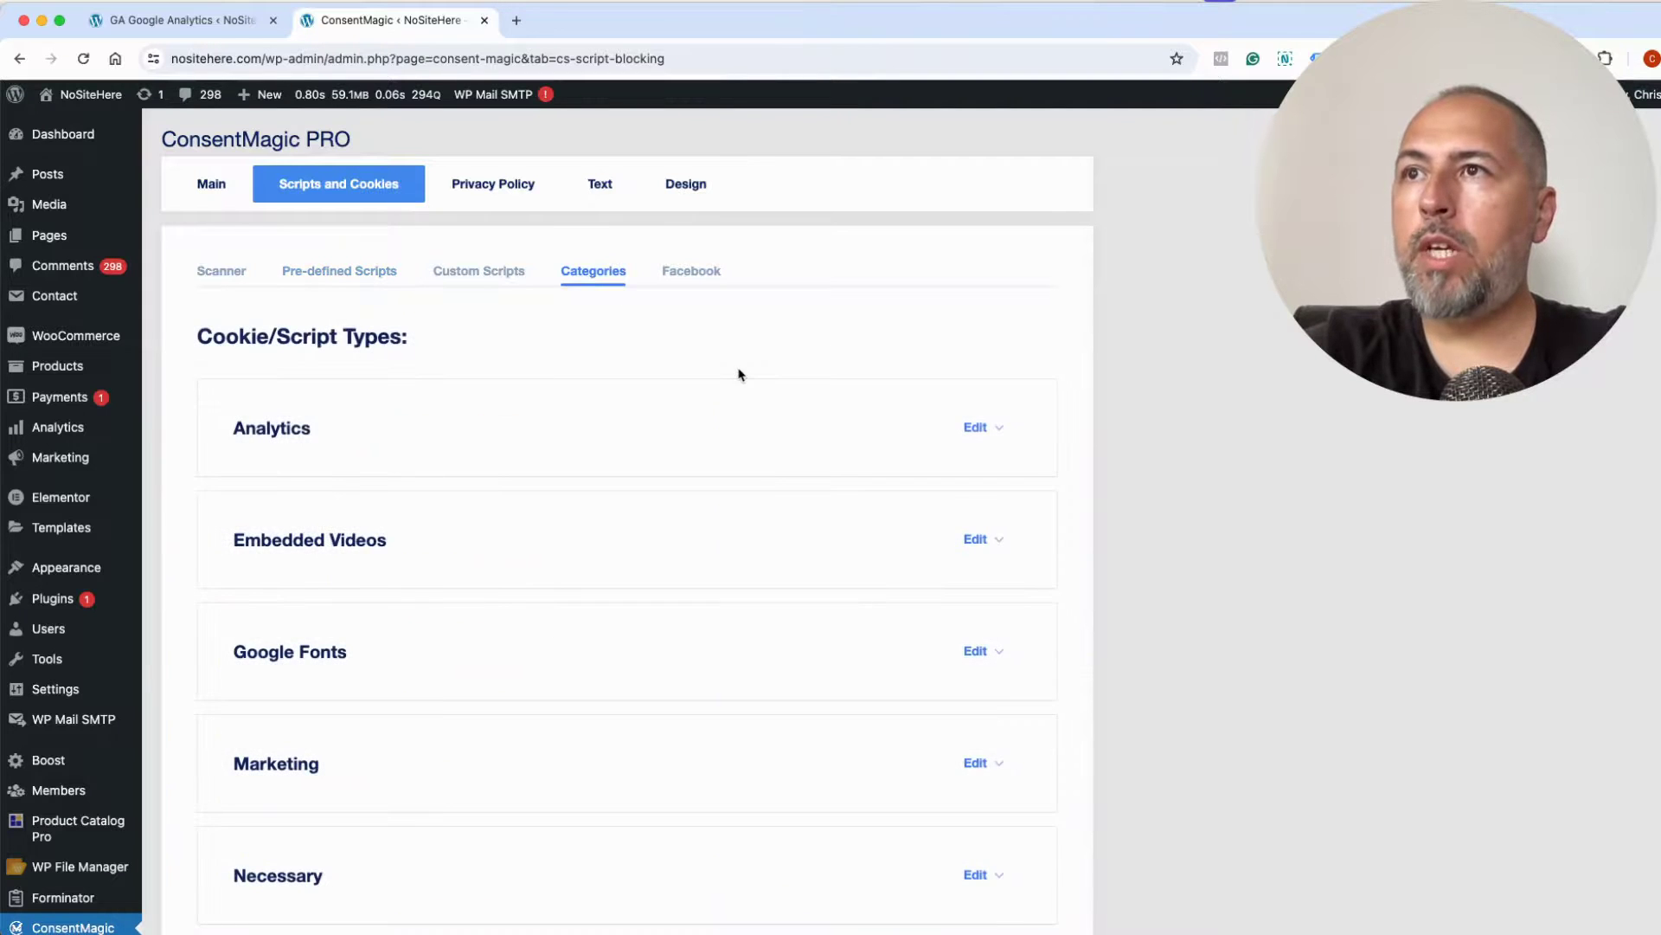
scroll(748, 524, down, 3)
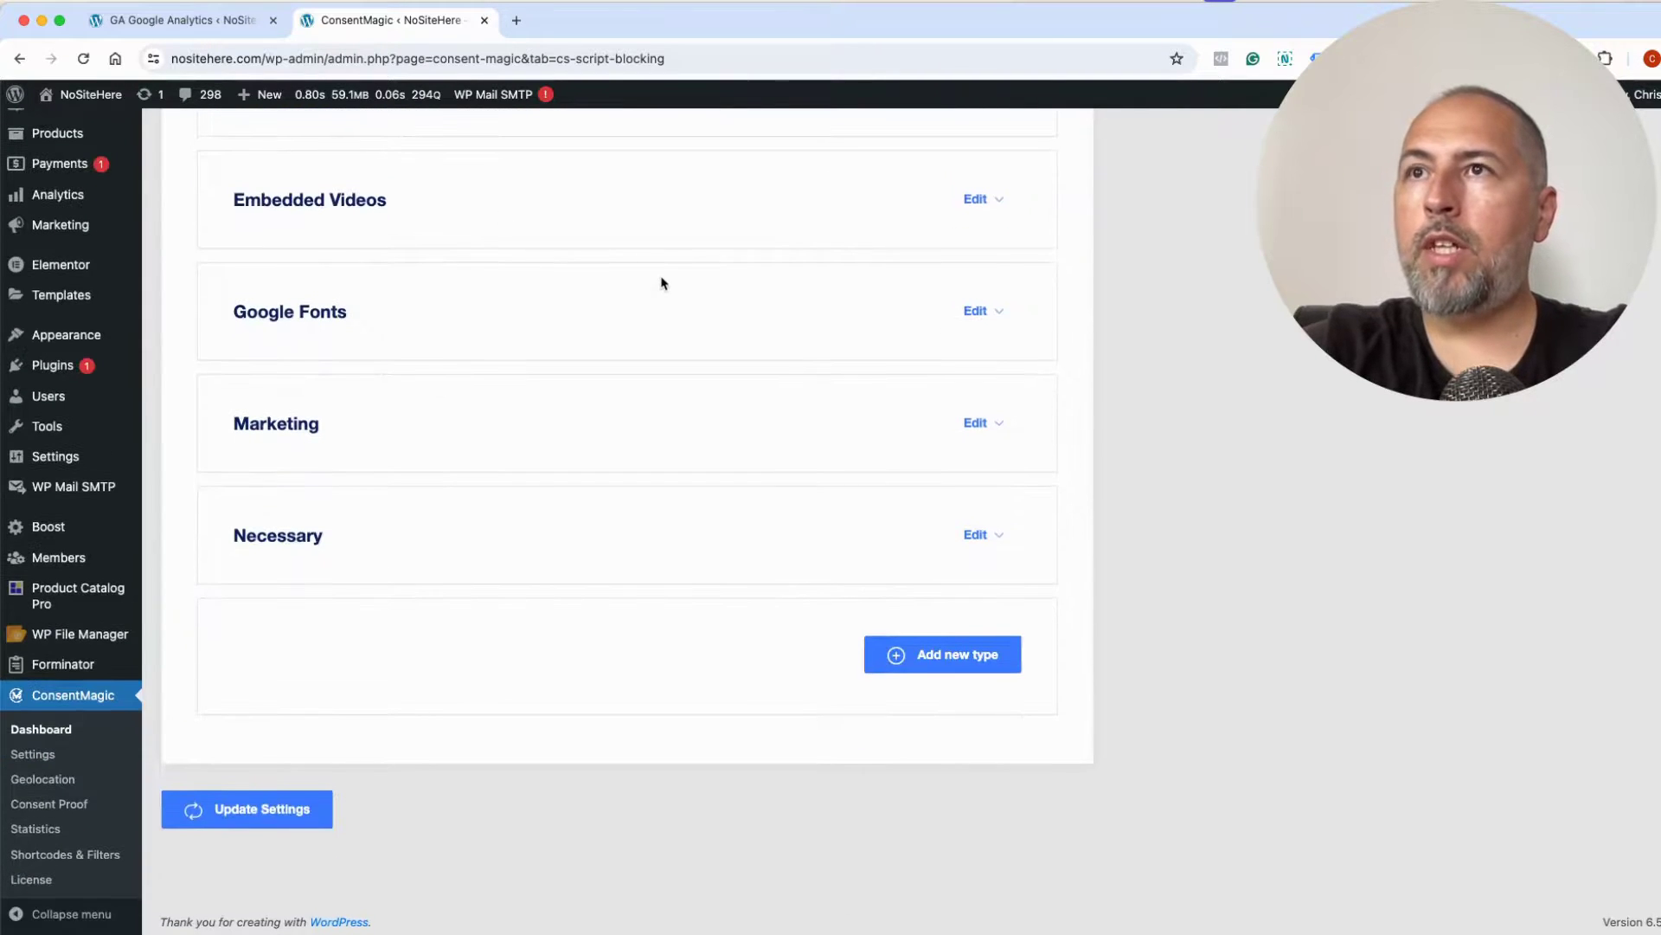
scroll(661, 282, up, 2)
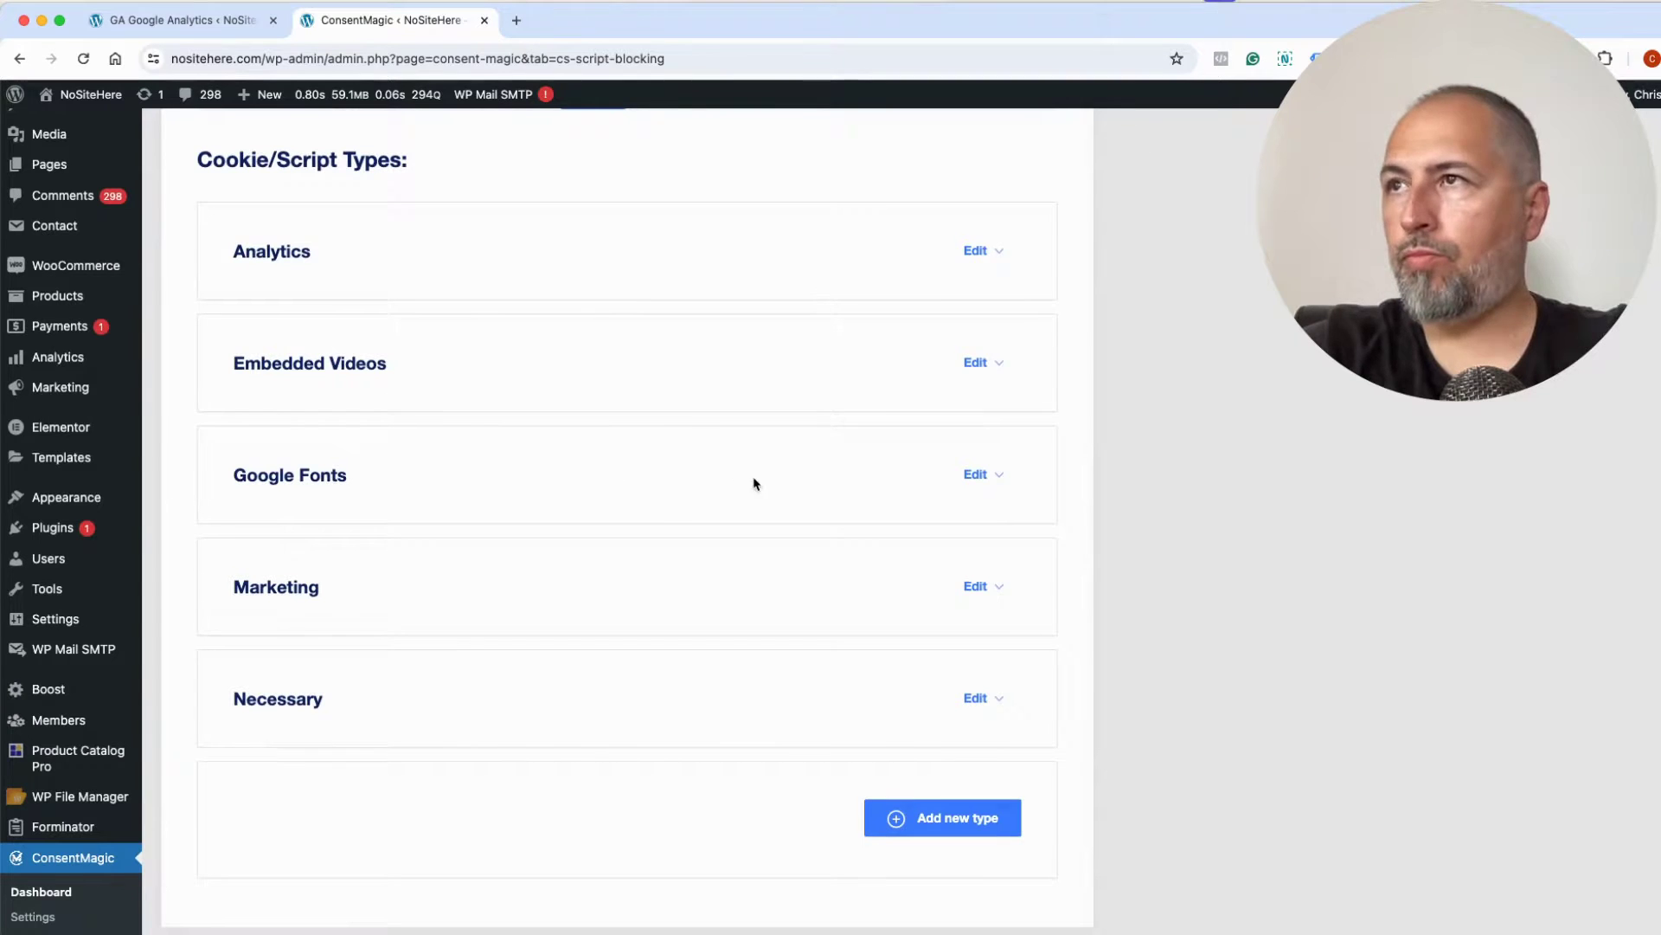
click(999, 250)
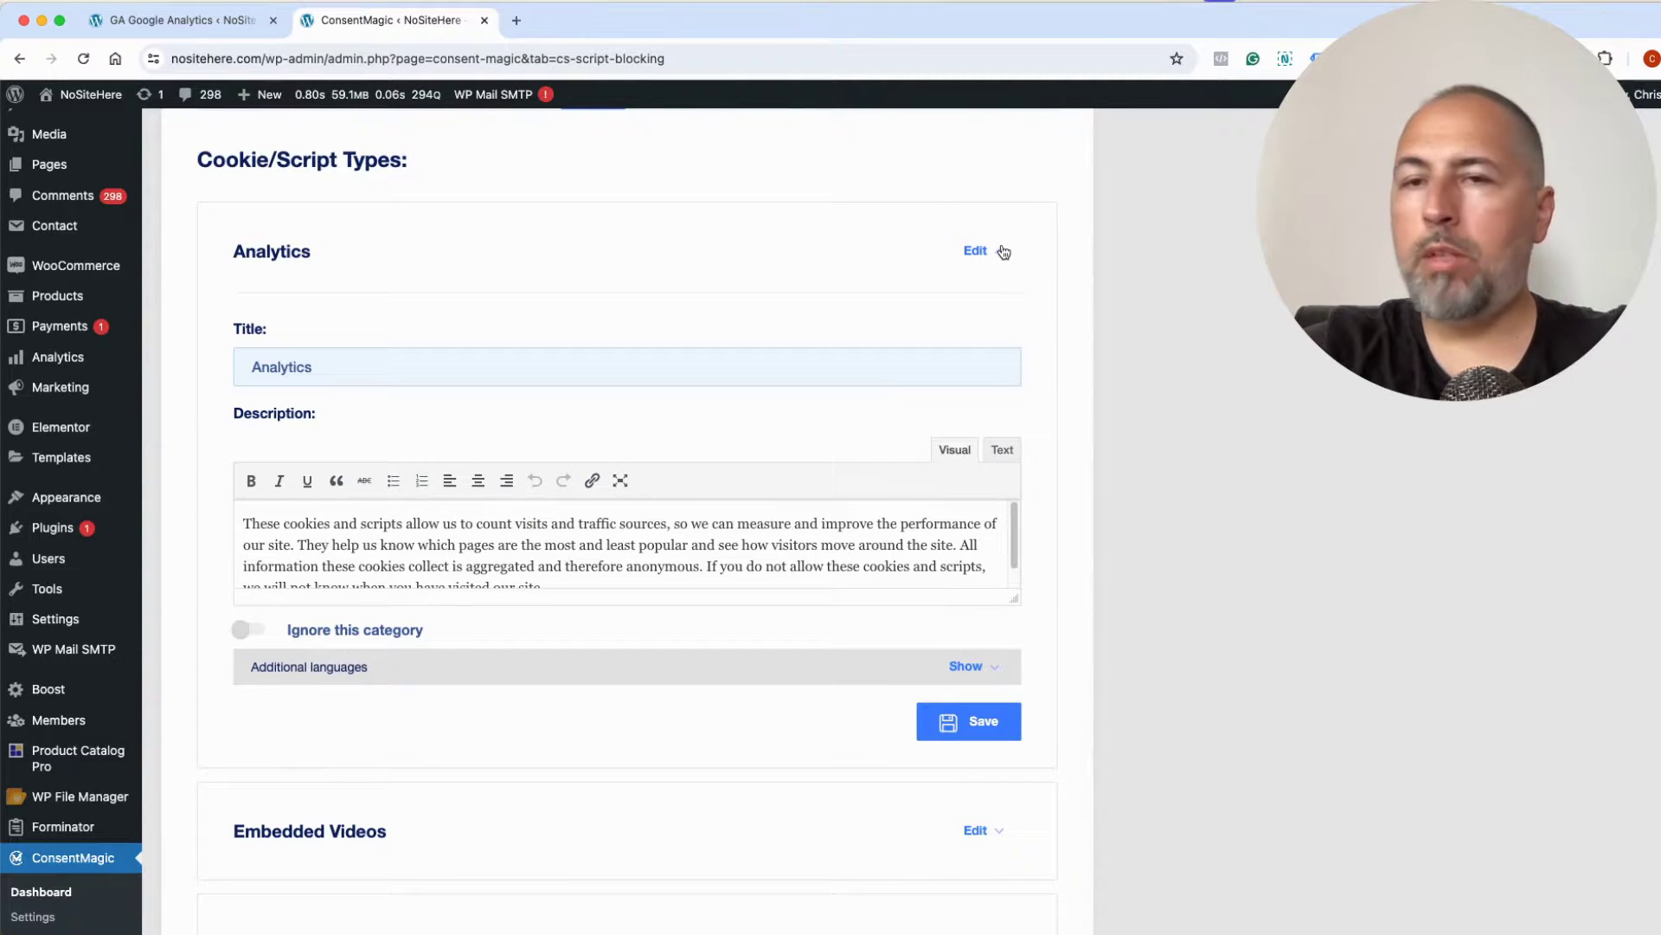
click(1001, 250)
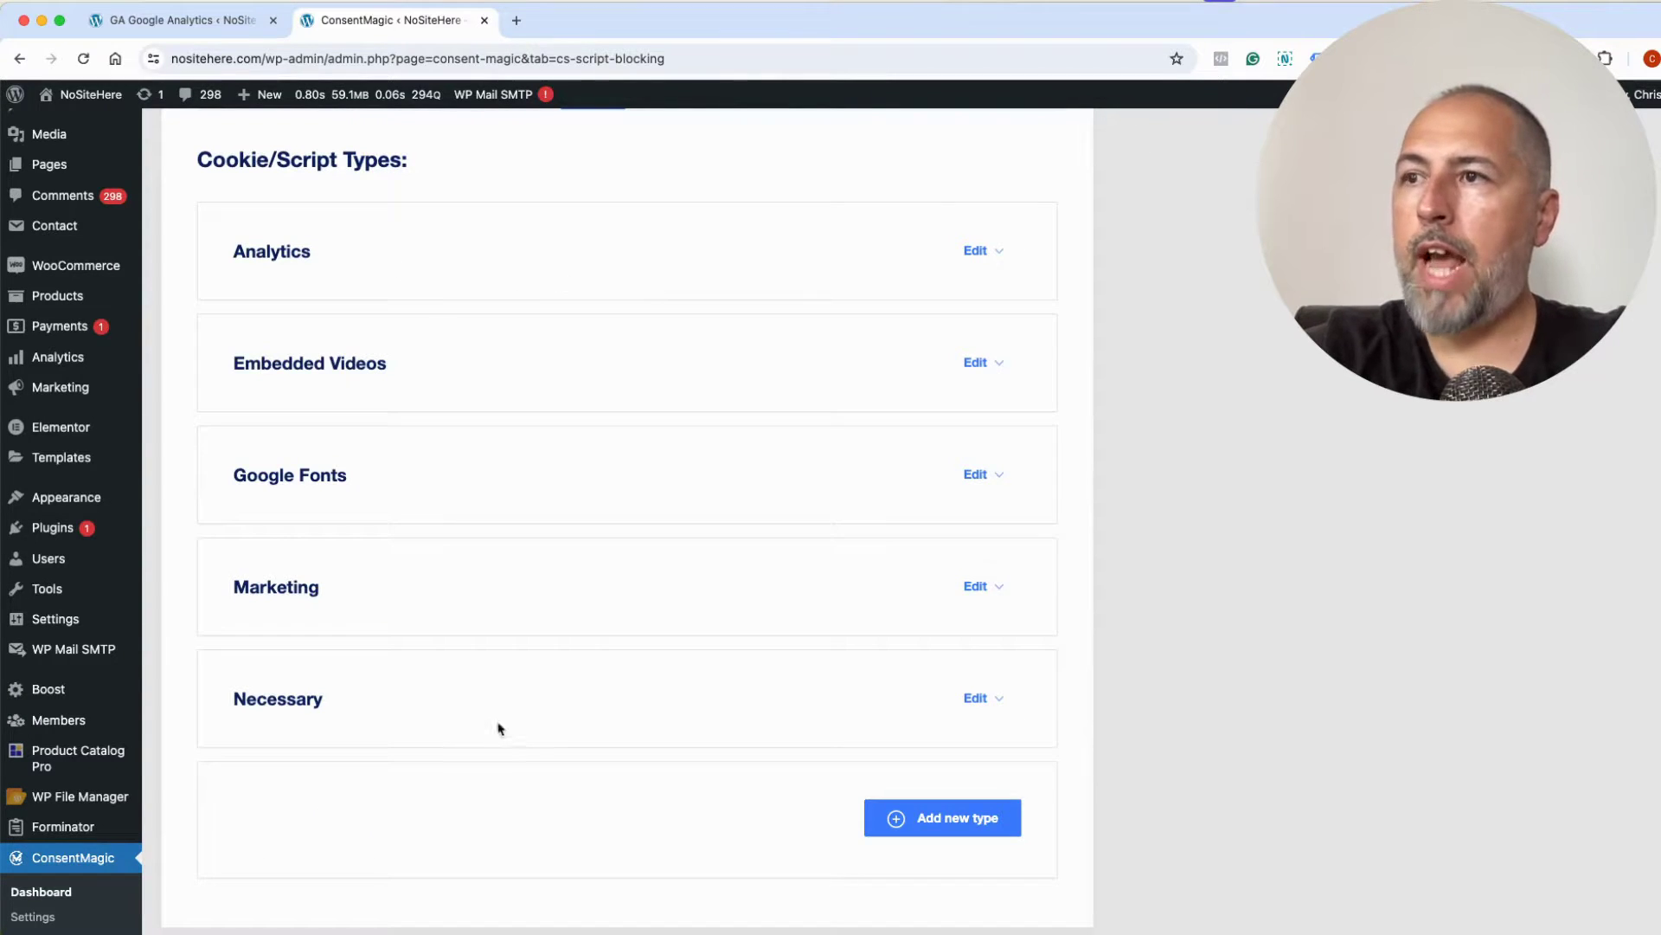
click(999, 251)
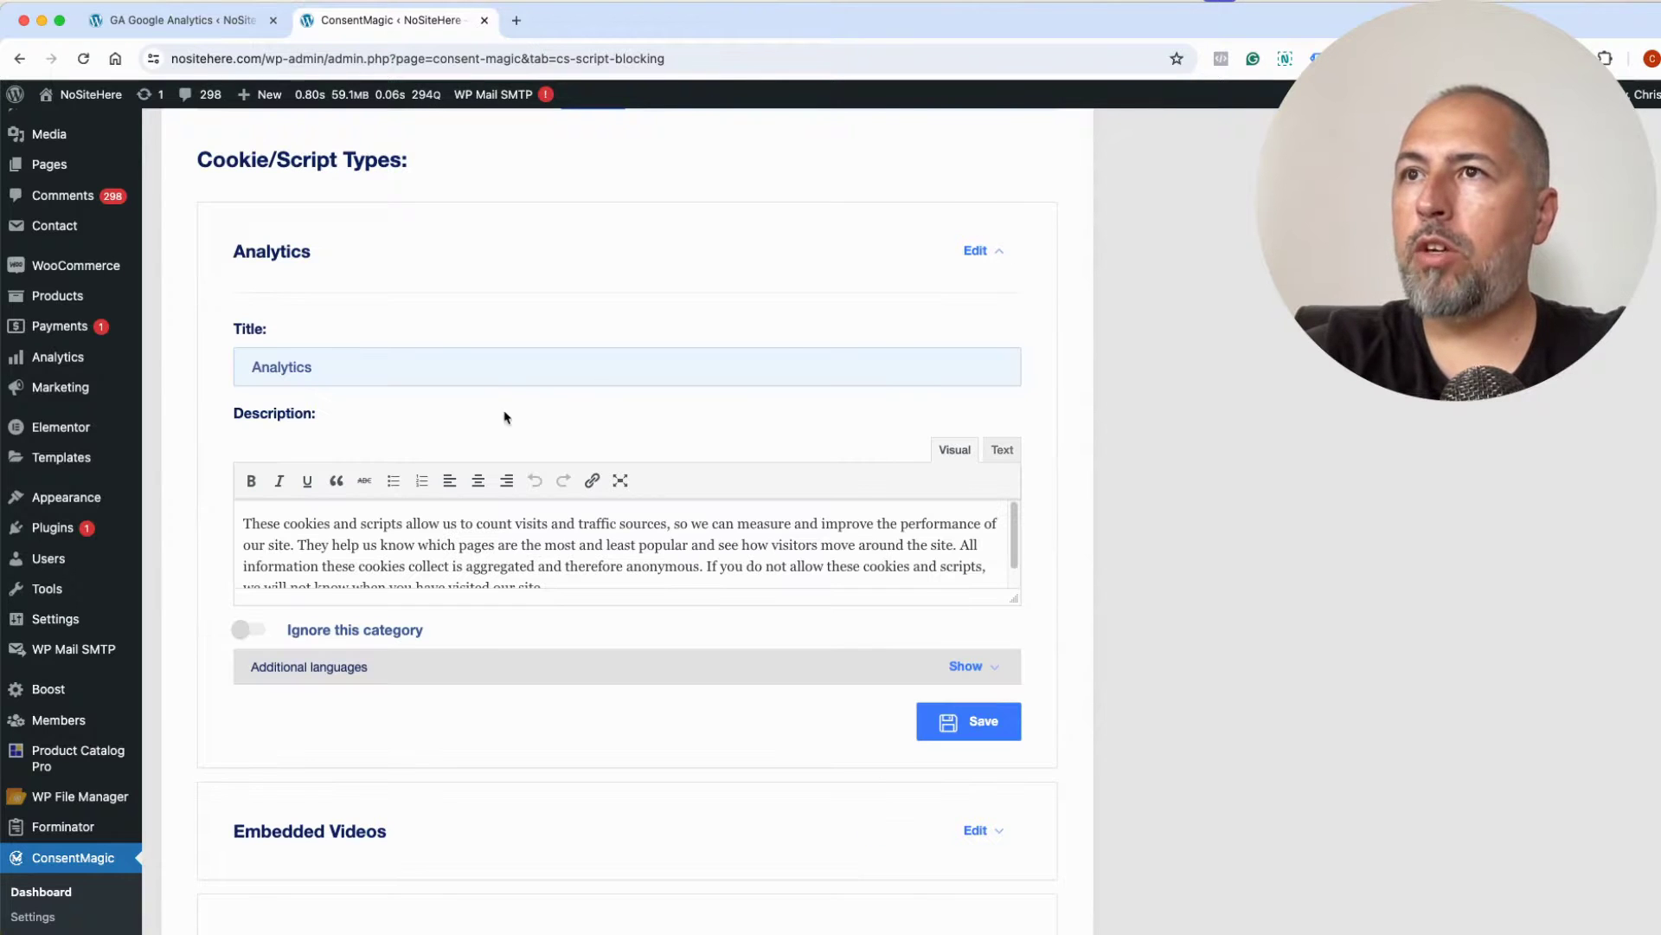
click(994, 260)
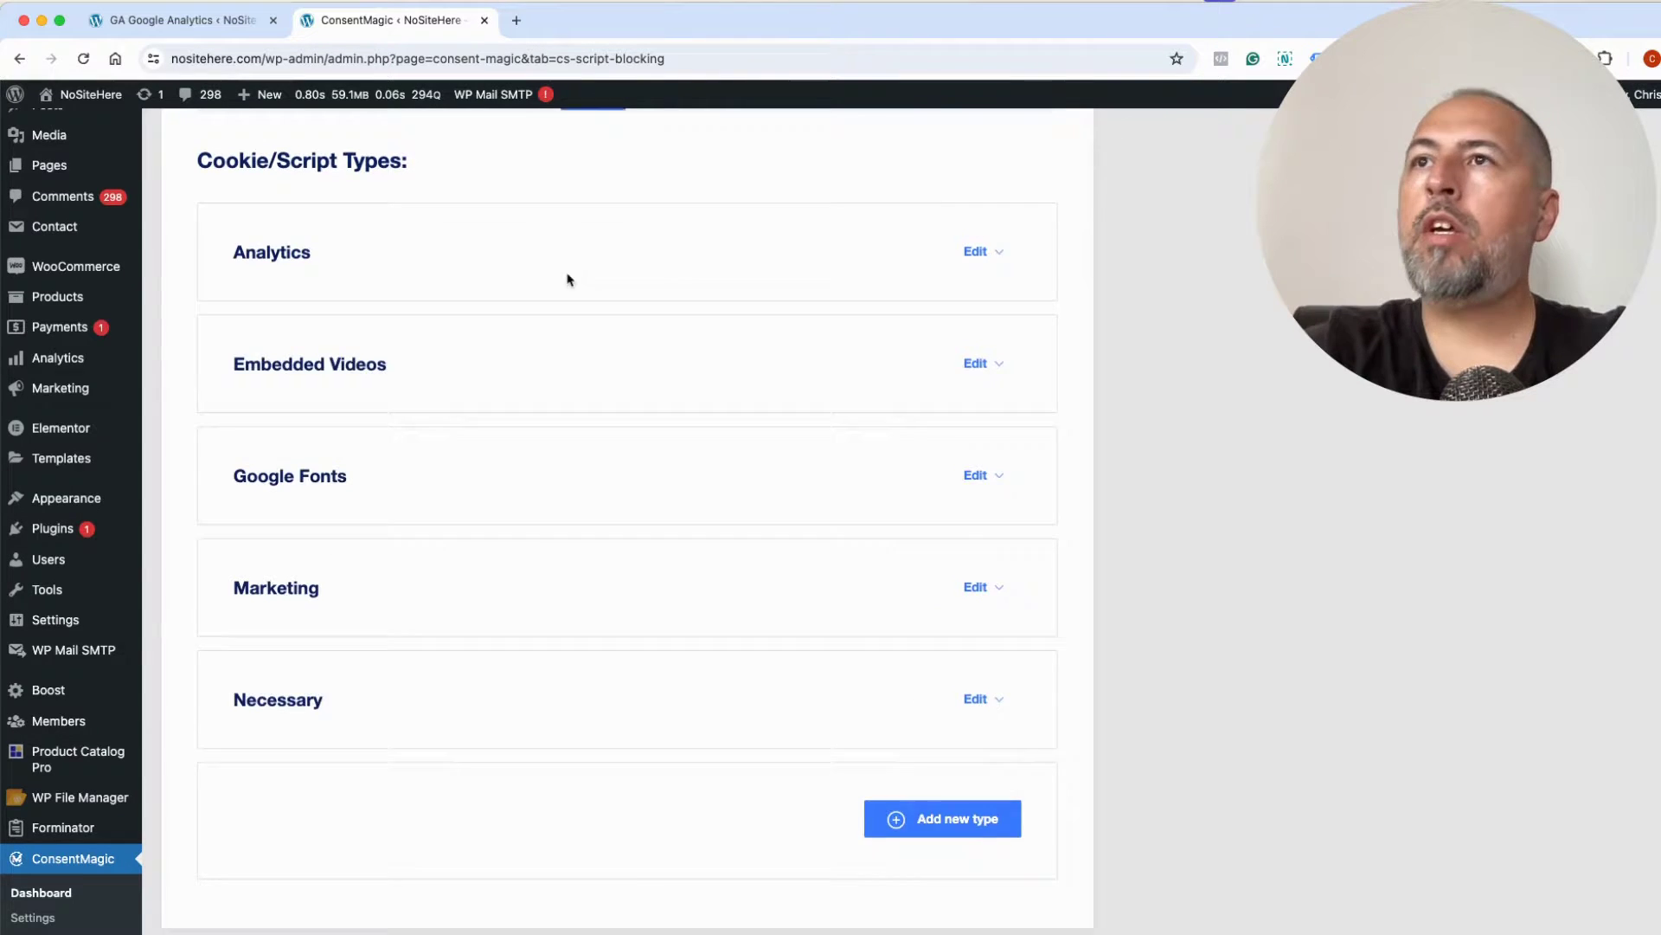
scroll(567, 277, up, 3)
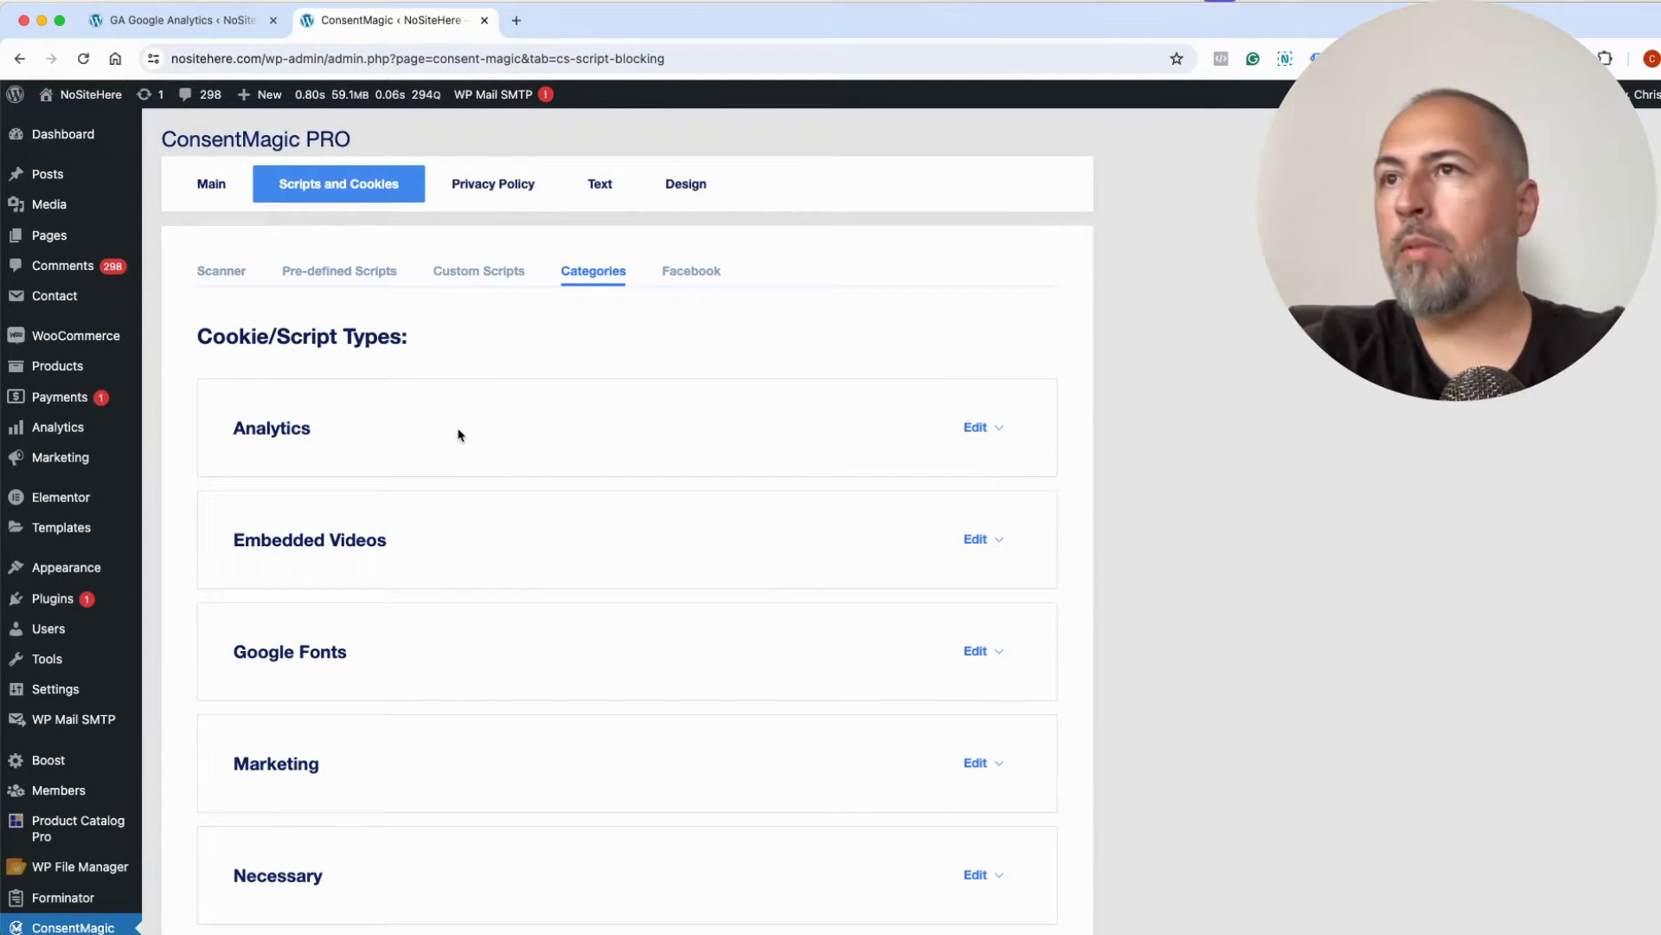